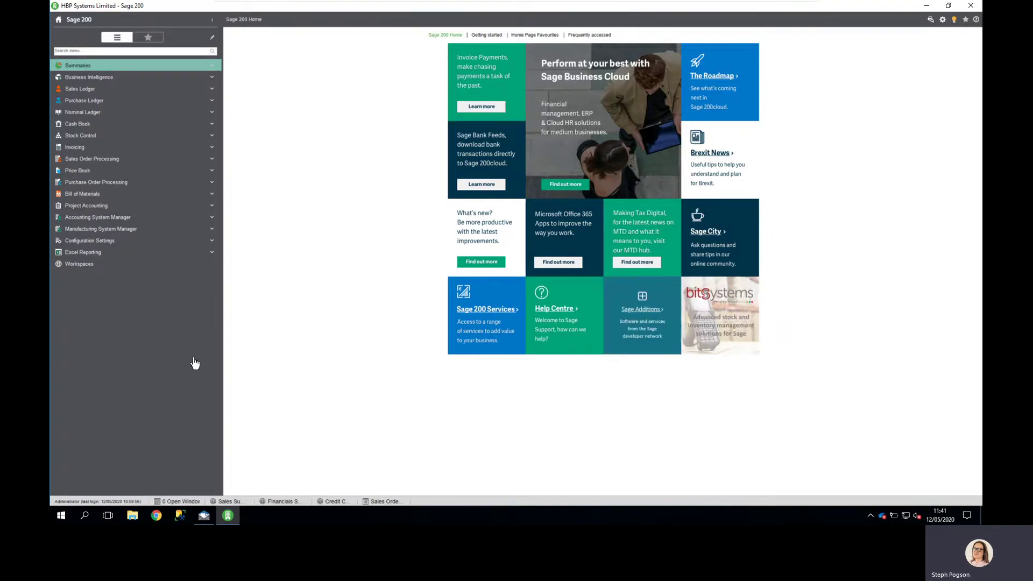
- Open the Sales Summary, drill into the overdue portion of the Outstanding Debt chart, and review the remaining sales charts
{"action": "left_click", "coordinate": [206, 67]}
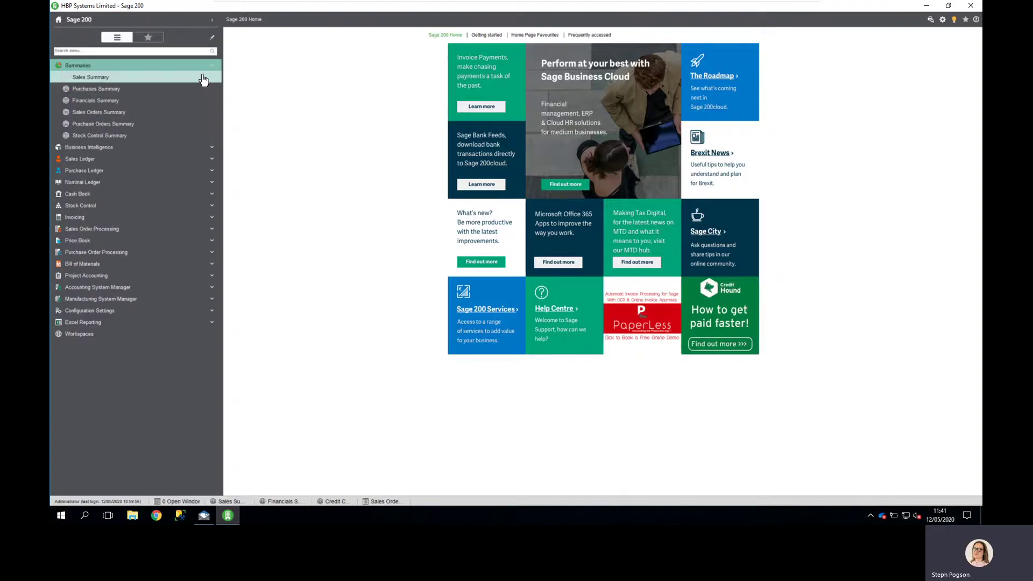
{"action": "left_click", "coordinate": [203, 78]}
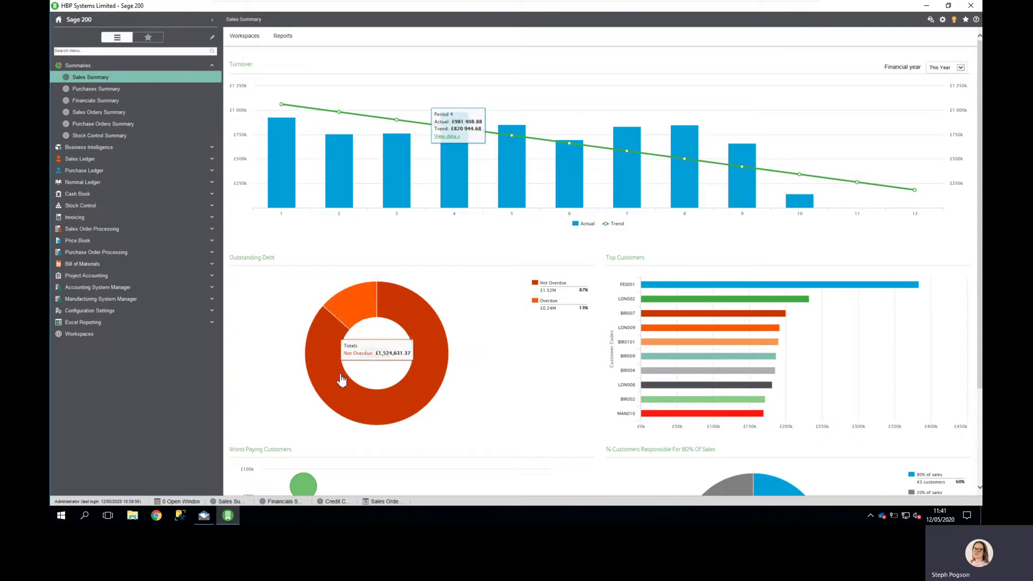
{"action": "left_click", "coordinate": [353, 304]}
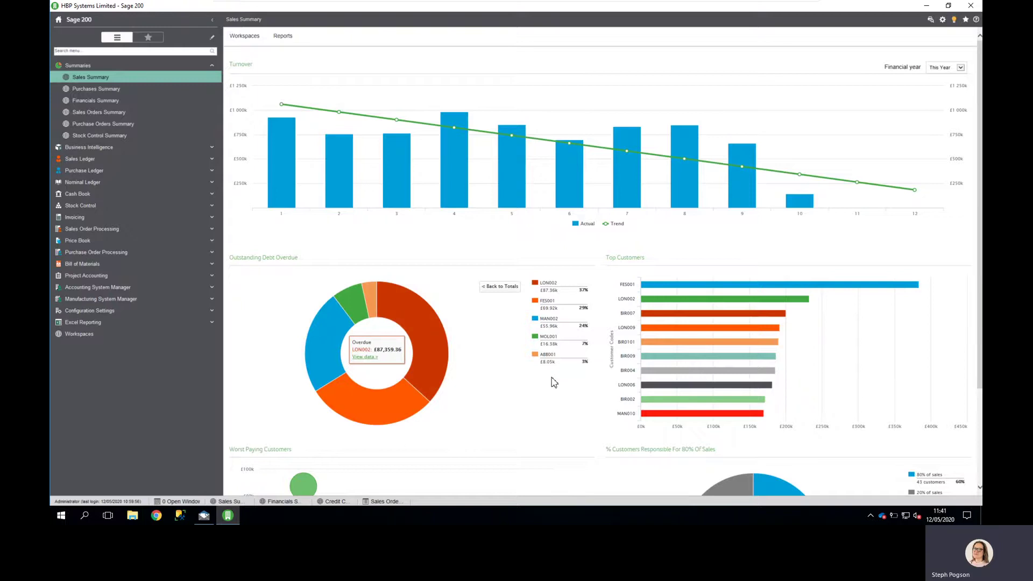
{"action": "scroll", "coordinate": [554, 382], "scroll_direction": "down", "scroll_amount": 3}
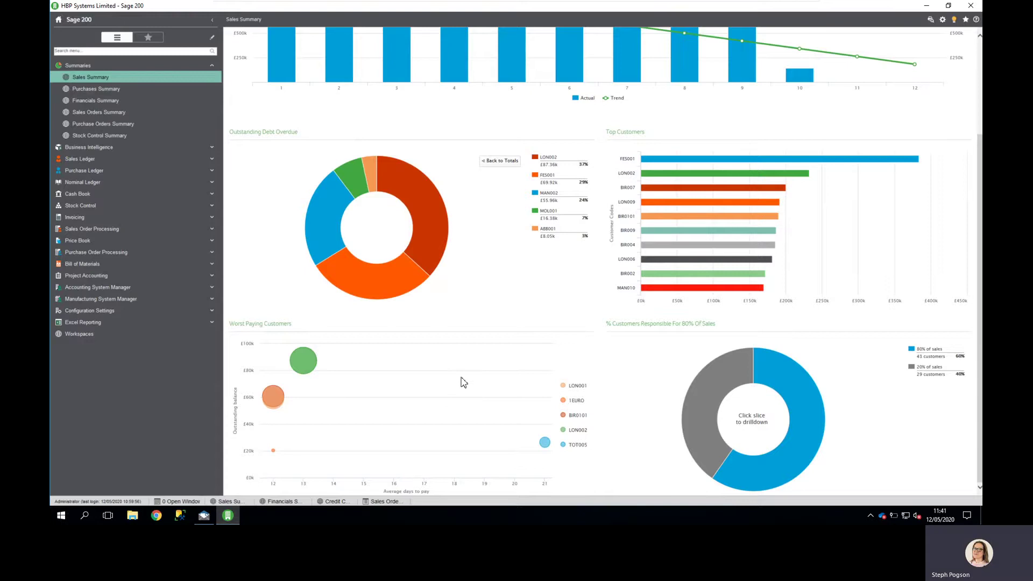
{"action": "scroll", "coordinate": [464, 388], "scroll_direction": "up", "scroll_amount": 2}
{"action": "scroll", "coordinate": [464, 388], "scroll_direction": "up", "scroll_amount": 2}
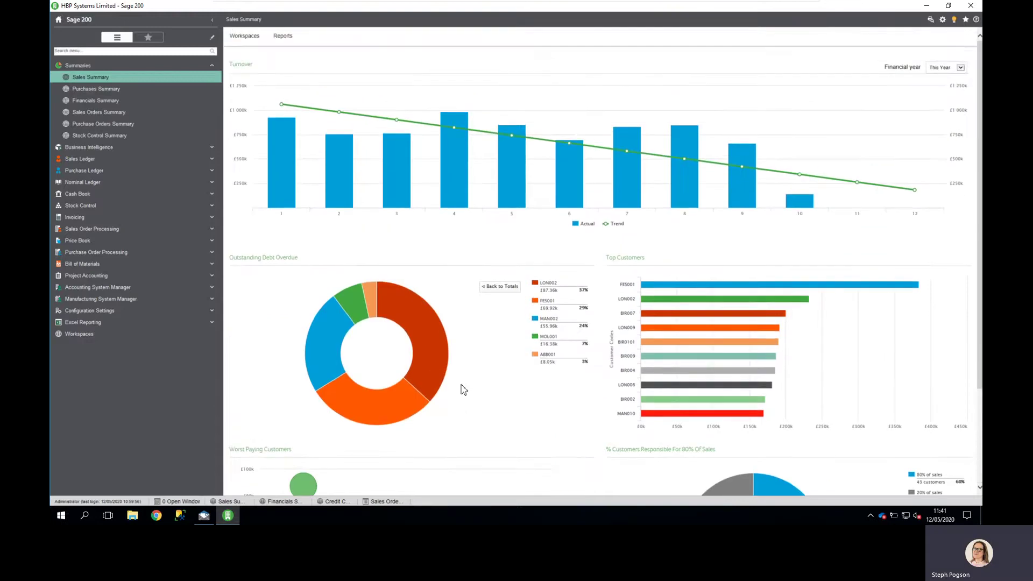
- Open the Credit Control enquiry workspace from the Sales Ledger workspaces
{"action": "left_click", "coordinate": [244, 41]}
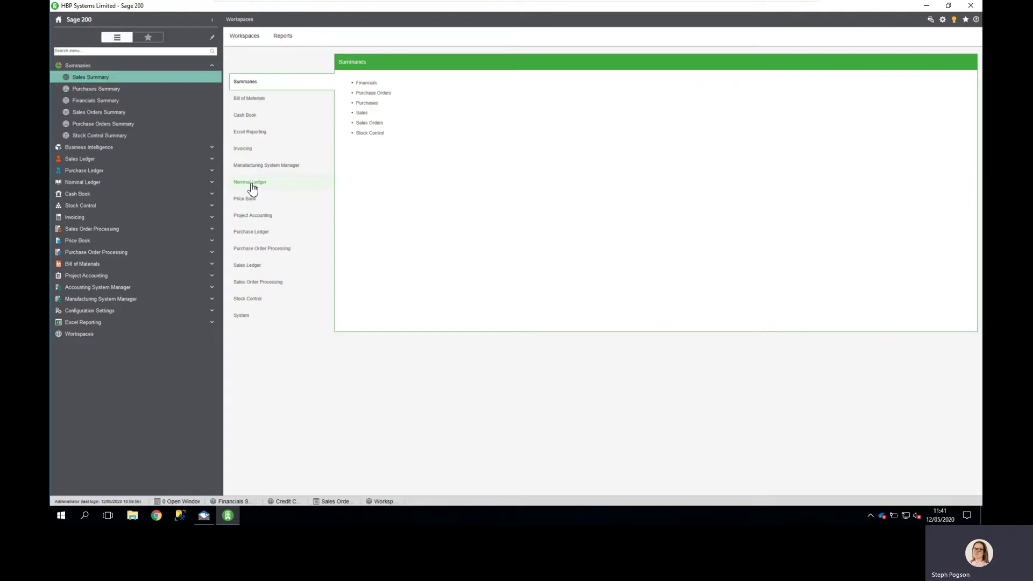
{"action": "left_click", "coordinate": [248, 266]}
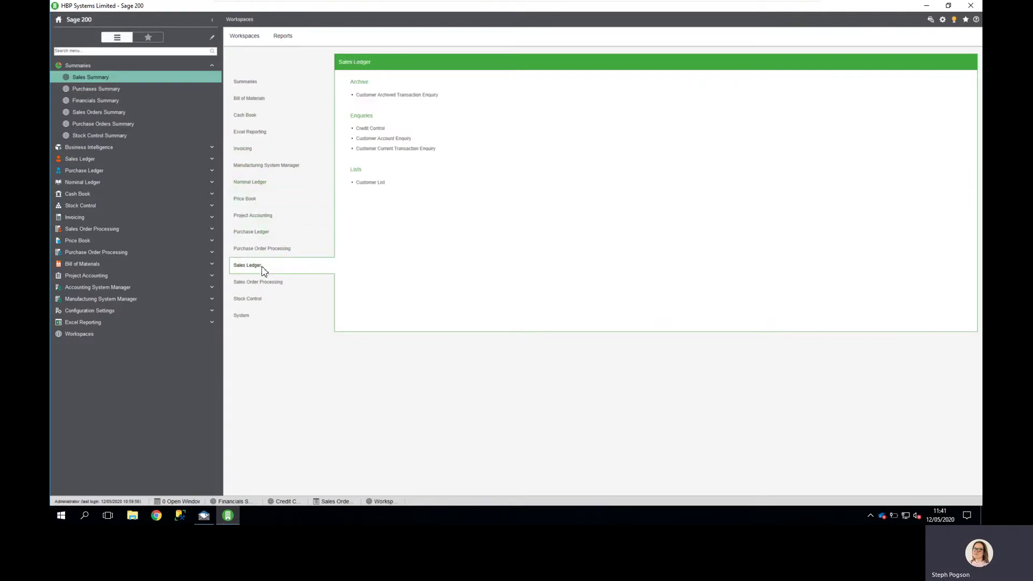
{"action": "left_click", "coordinate": [370, 130]}
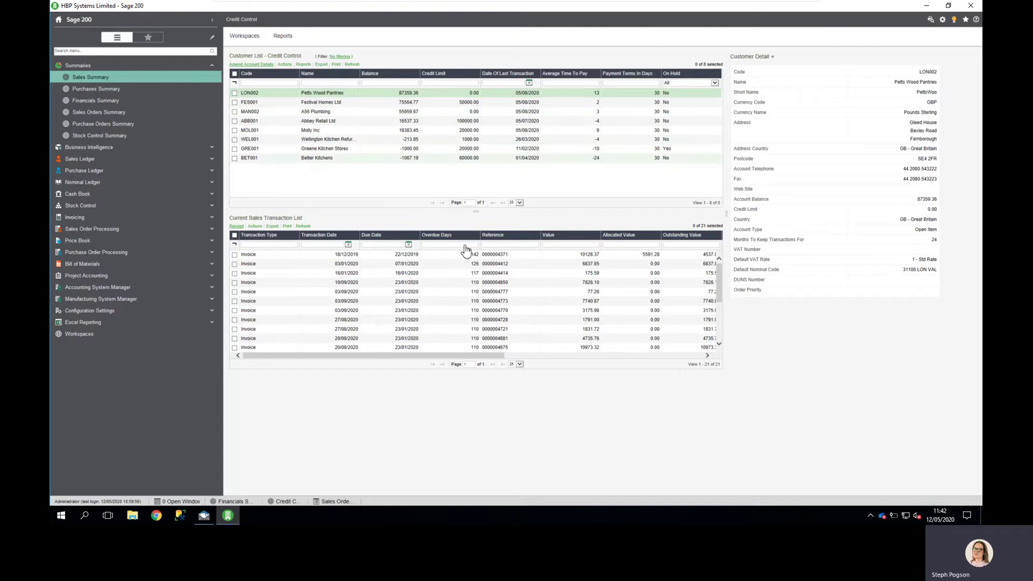
- Compare the details of A56 Plumbing and Petts Wood Pantries, and request the memos for Petts Wood Pantries
{"action": "left_click", "coordinate": [373, 112]}
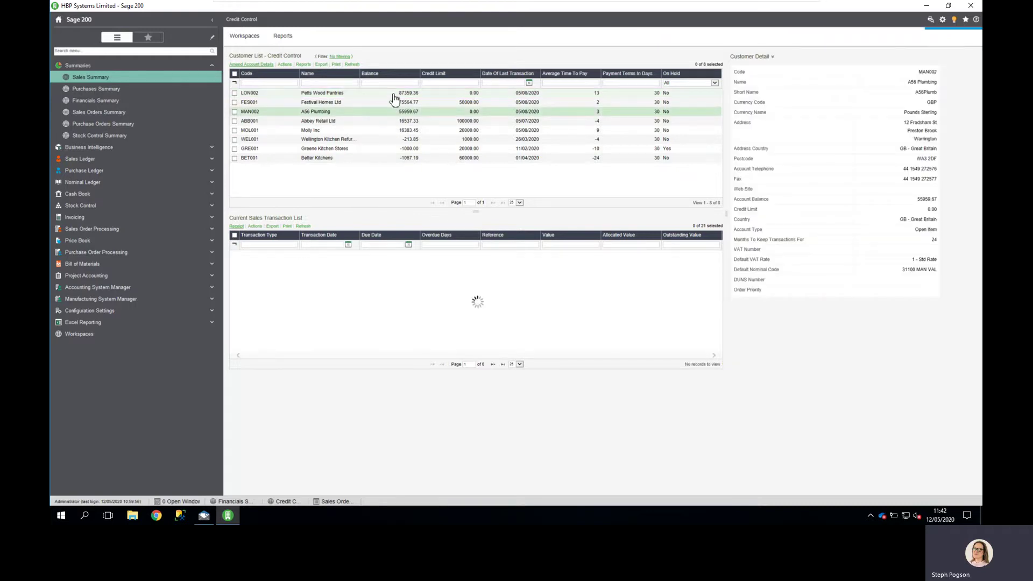
{"action": "left_click", "coordinate": [393, 94]}
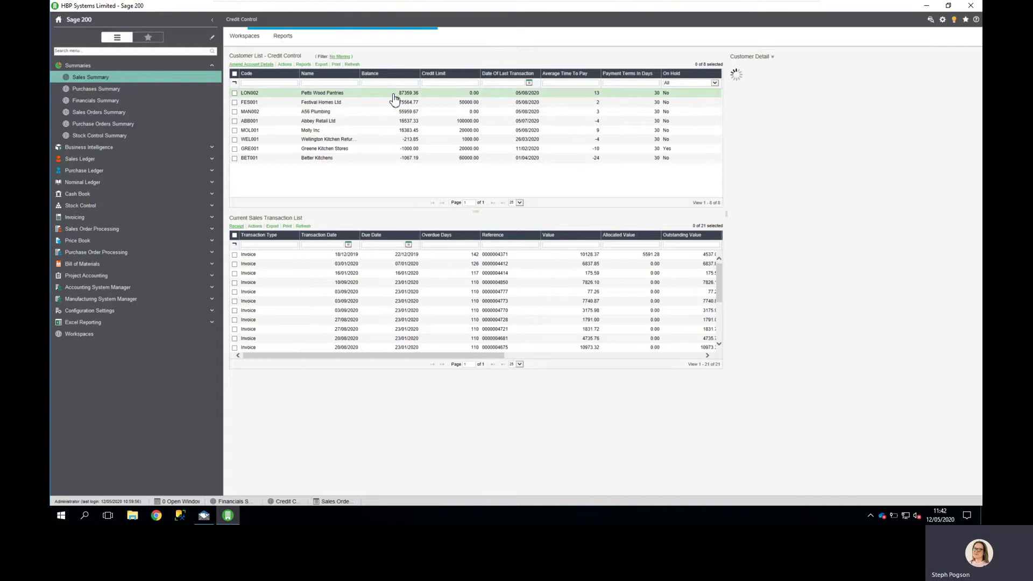
{"action": "left_click", "coordinate": [757, 57]}
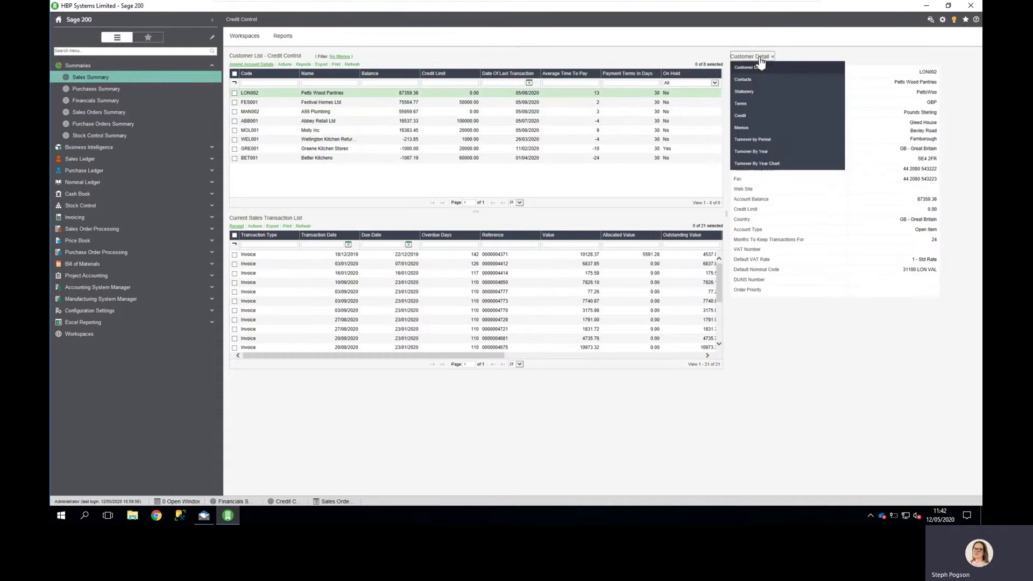
{"action": "left_click", "coordinate": [751, 129]}
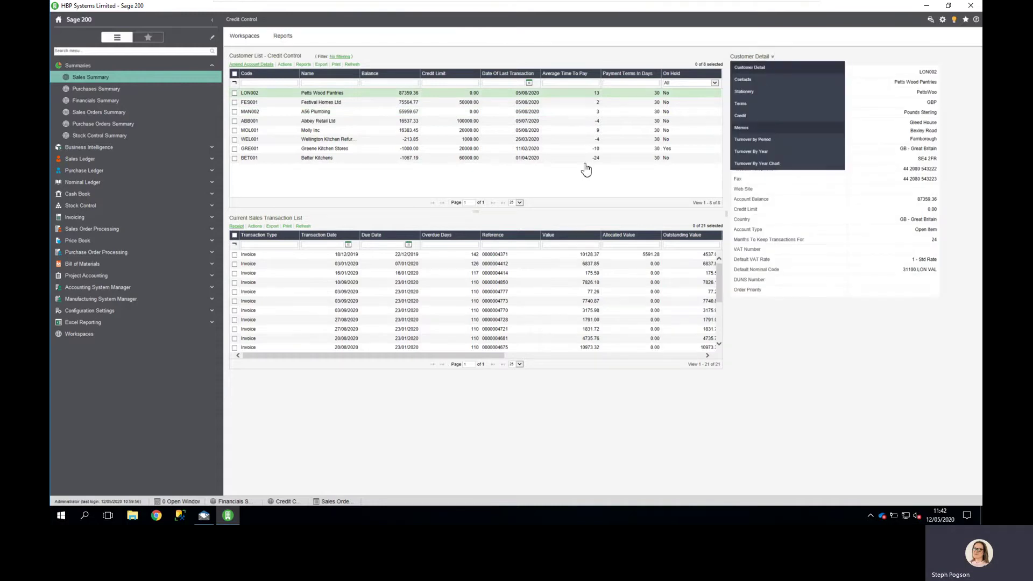
- Show the transaction memos for each of the first three invoices in Petts Wood Pantries' current sales transactions
{"action": "left_click", "coordinate": [397, 258]}
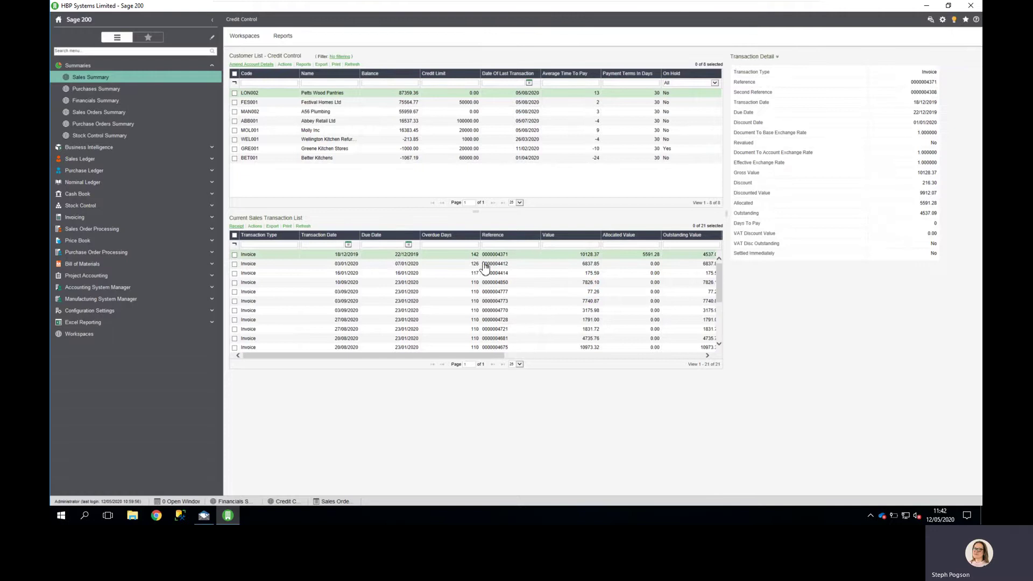
{"action": "left_click", "coordinate": [776, 57]}
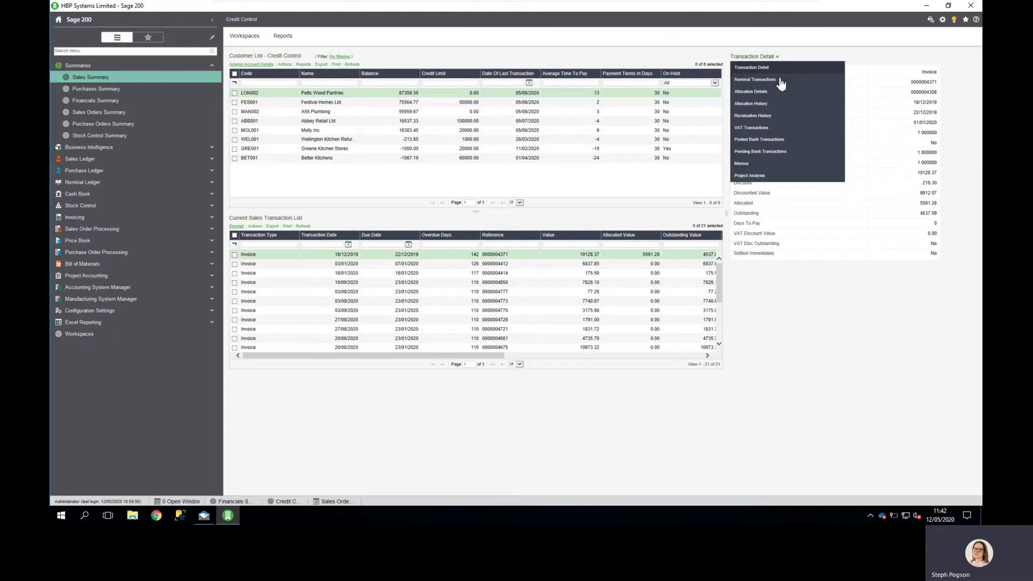
{"action": "left_click", "coordinate": [748, 165]}
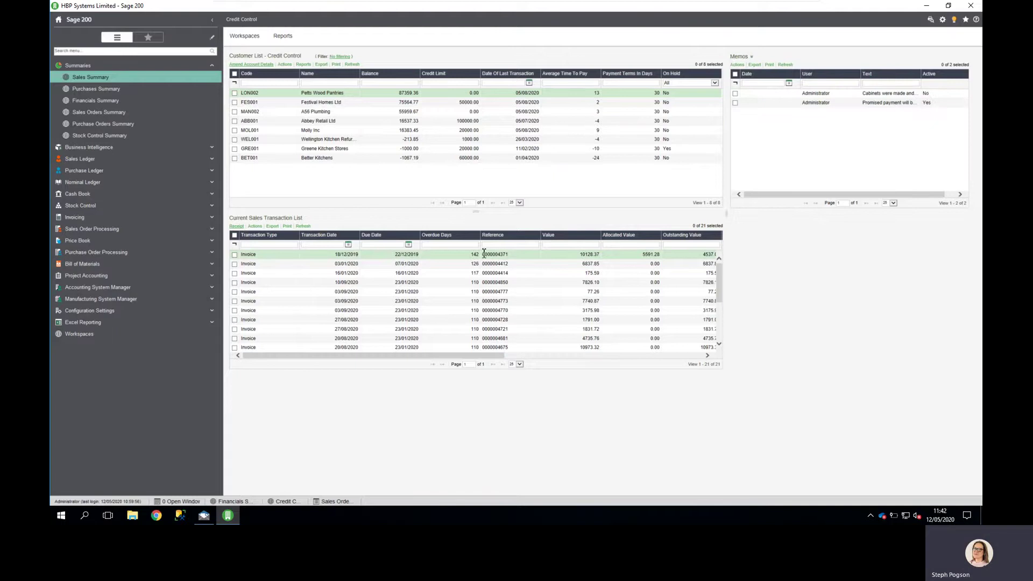
{"action": "left_click", "coordinate": [497, 268]}
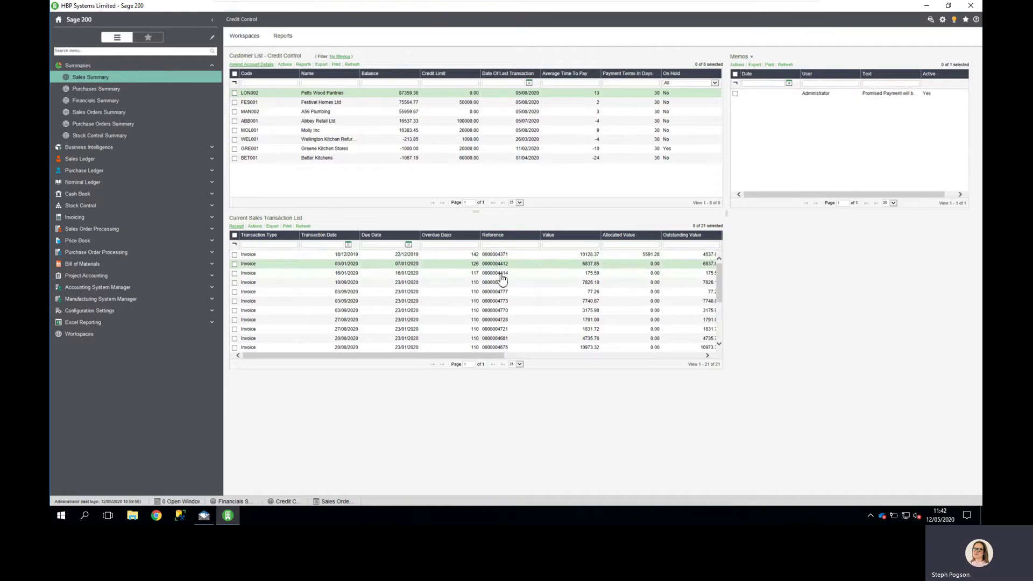
{"action": "left_click", "coordinate": [501, 275]}
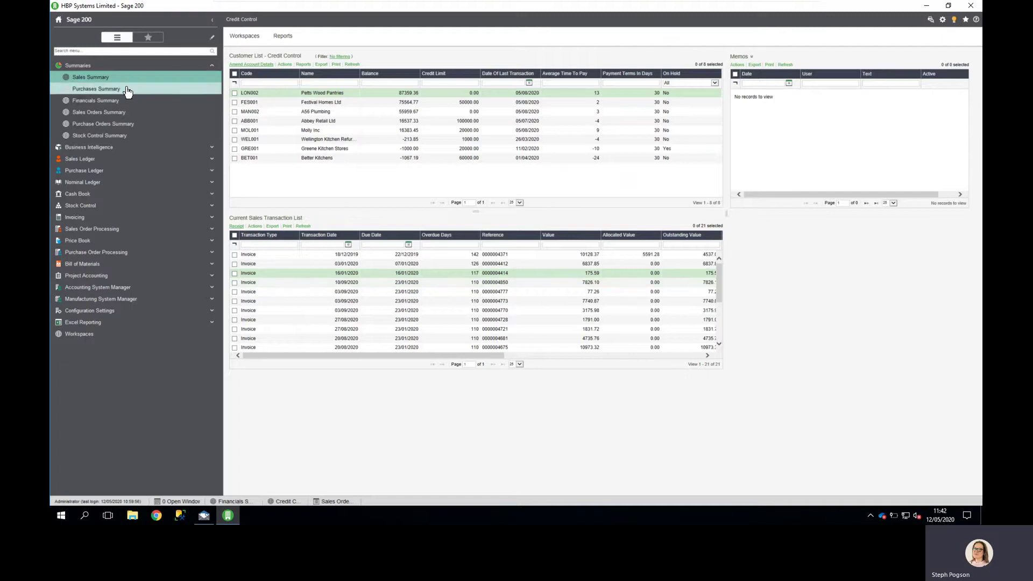
- Open the Financials Summary and review its profit, VAT, creditor/debtor, budget, cash and bank account charts
{"action": "left_click", "coordinate": [129, 101]}
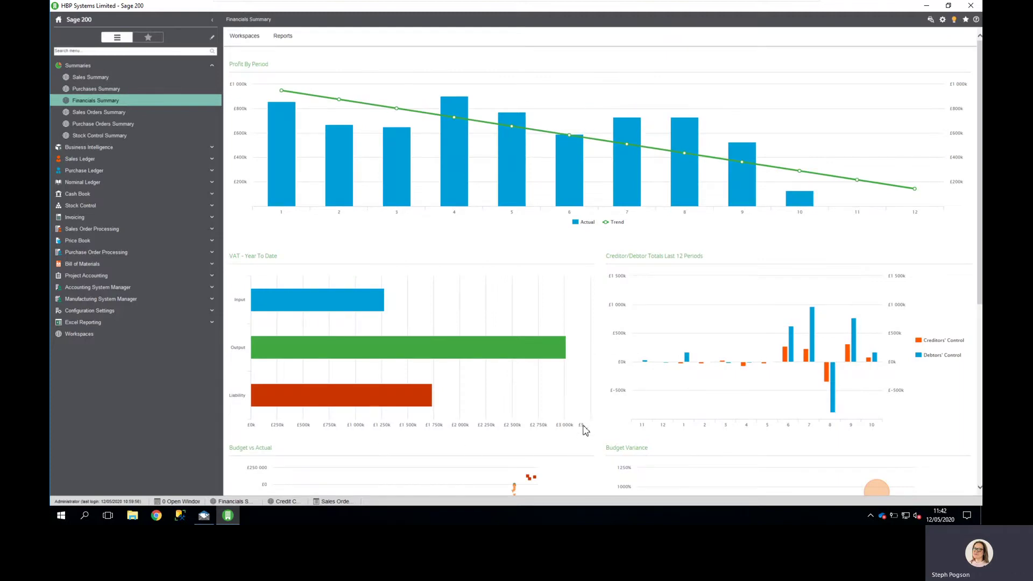
{"action": "scroll", "coordinate": [586, 428], "scroll_direction": "down", "scroll_amount": 1}
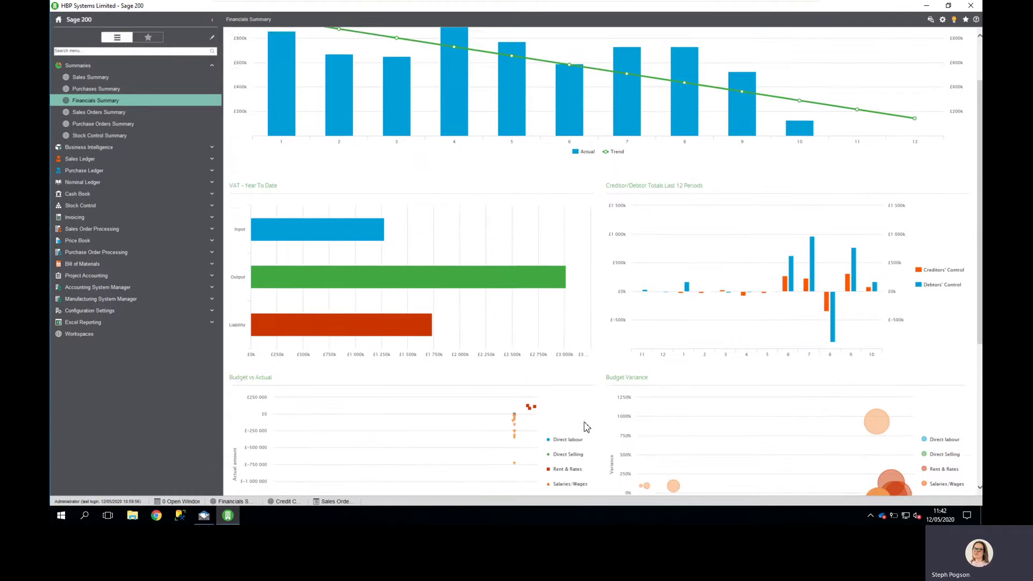
{"action": "scroll", "coordinate": [586, 427], "scroll_direction": "down", "scroll_amount": 3}
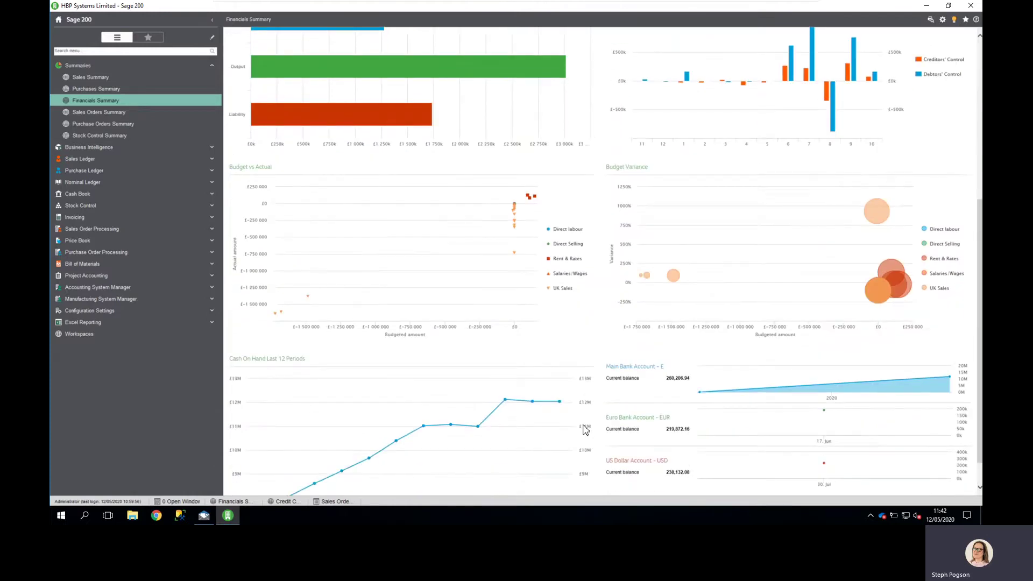
{"action": "scroll", "coordinate": [586, 428], "scroll_direction": "up", "scroll_amount": 1}
{"action": "scroll", "coordinate": [635, 407], "scroll_direction": "up", "scroll_amount": 2}
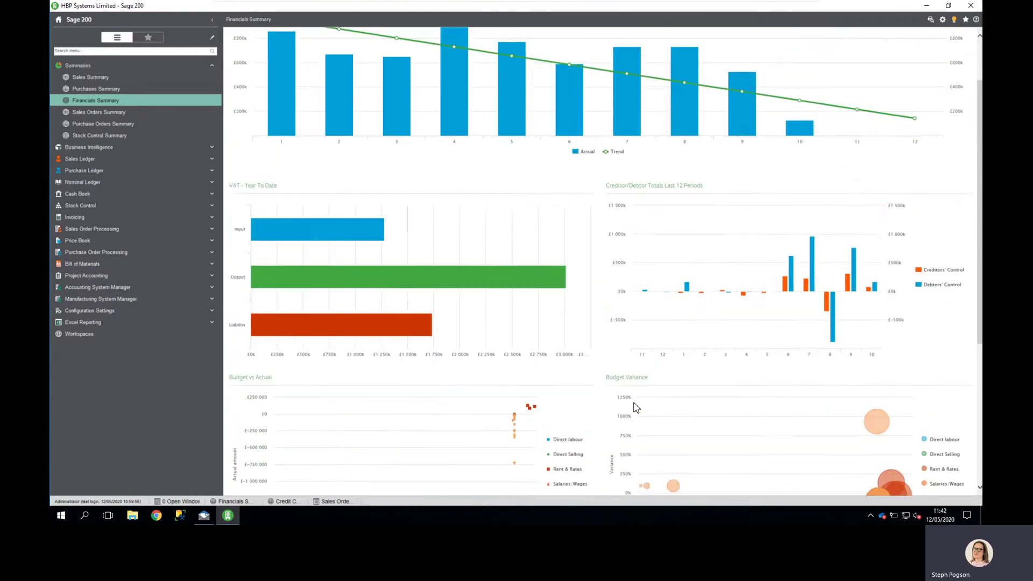
{"action": "scroll", "coordinate": [636, 407], "scroll_direction": "up", "scroll_amount": 1}
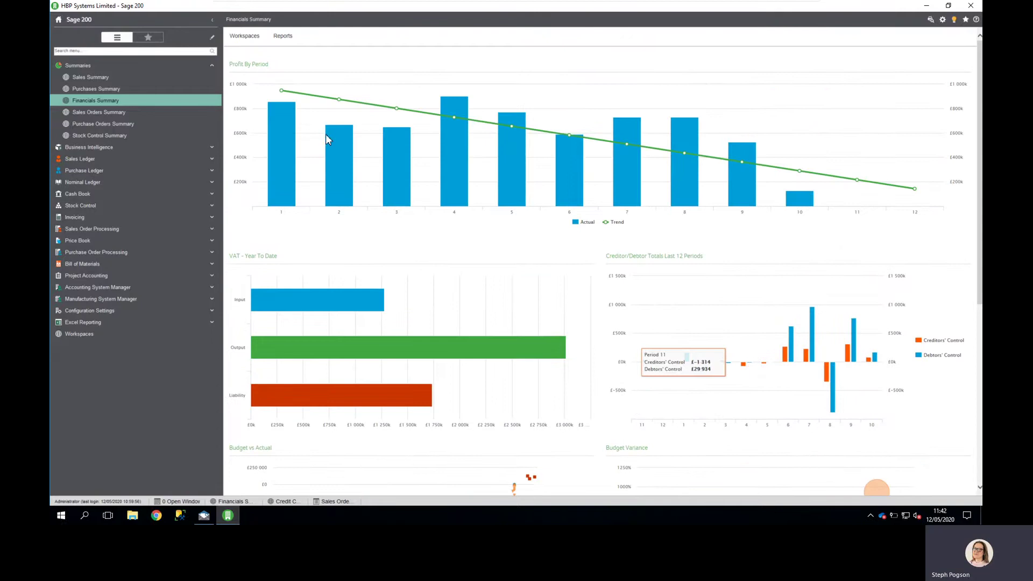
- Collapse the Summaries group and open the Sales Orders List under Sales Order Processing
{"action": "left_click", "coordinate": [215, 68]}
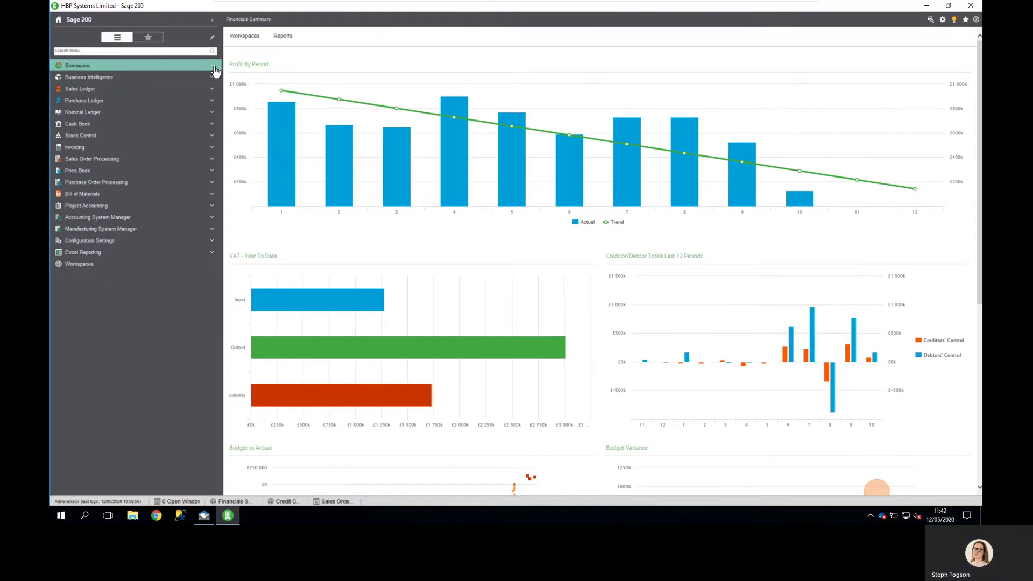
{"action": "left_click", "coordinate": [210, 161]}
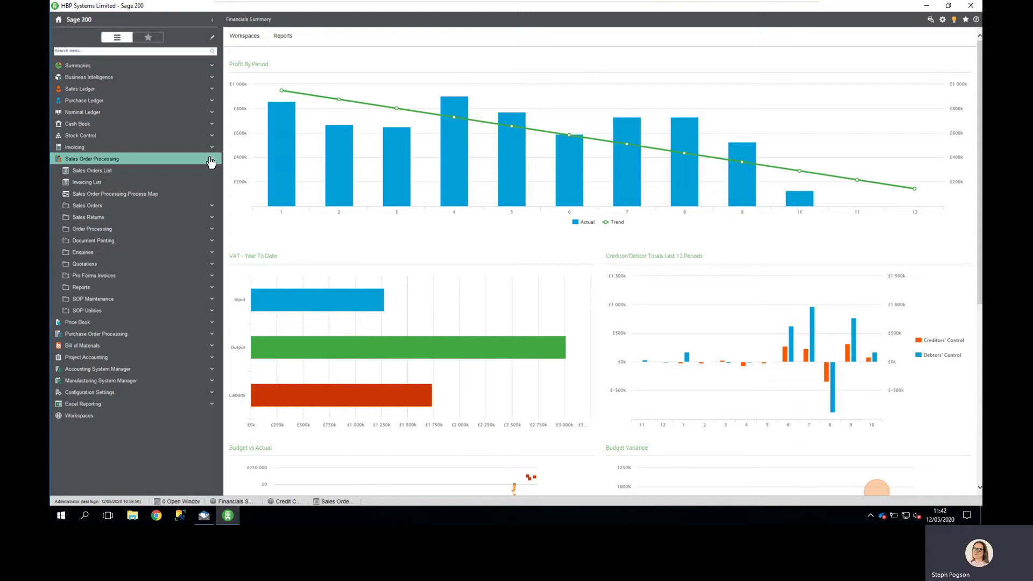
{"action": "left_click", "coordinate": [188, 171]}
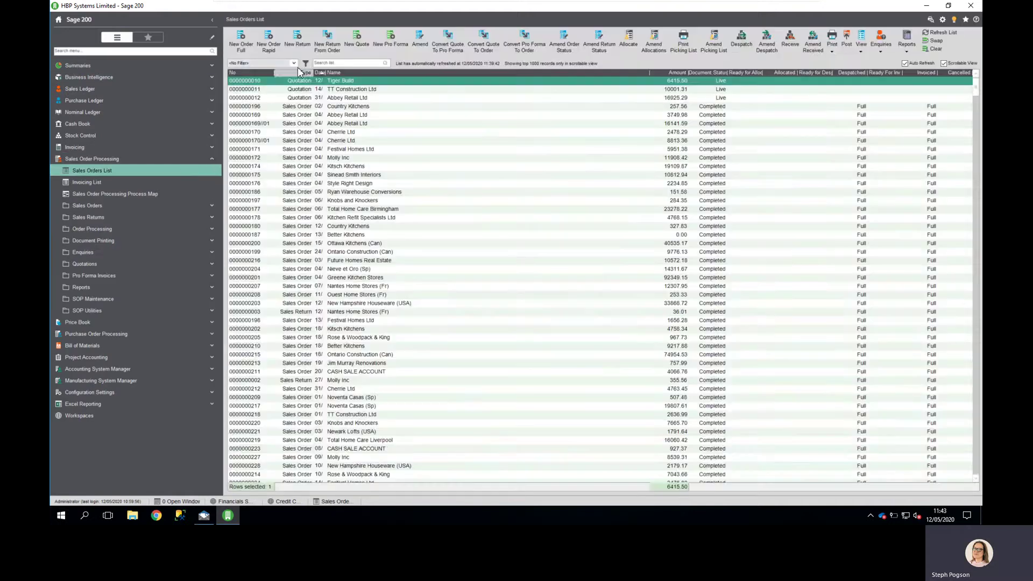
- Check the list's available filters and load the Despatched Orders Not Yet Invoiced filter in Maintain Filters to view its condition
{"action": "left_click", "coordinate": [294, 64]}
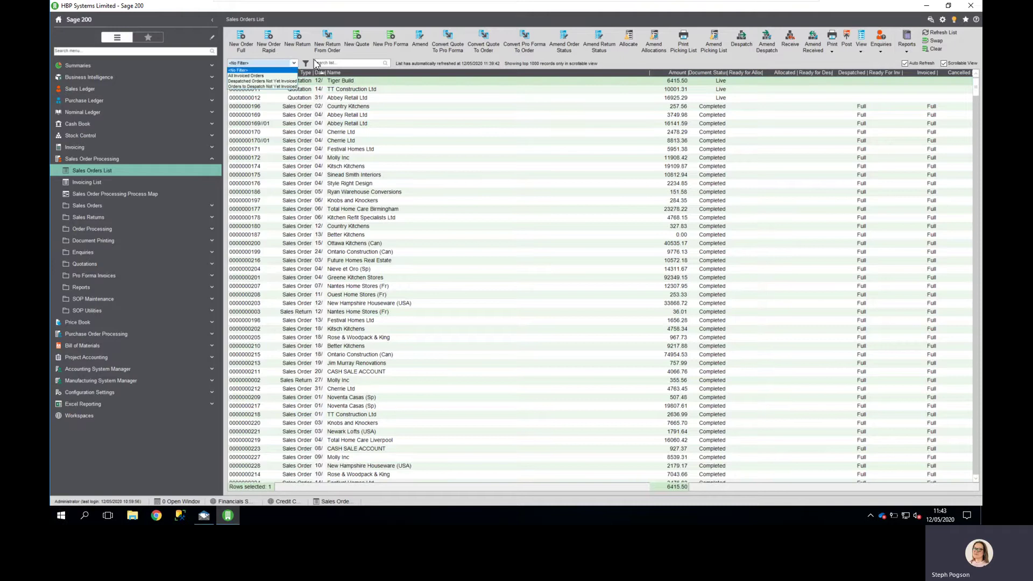
{"action": "left_click", "coordinate": [306, 65]}
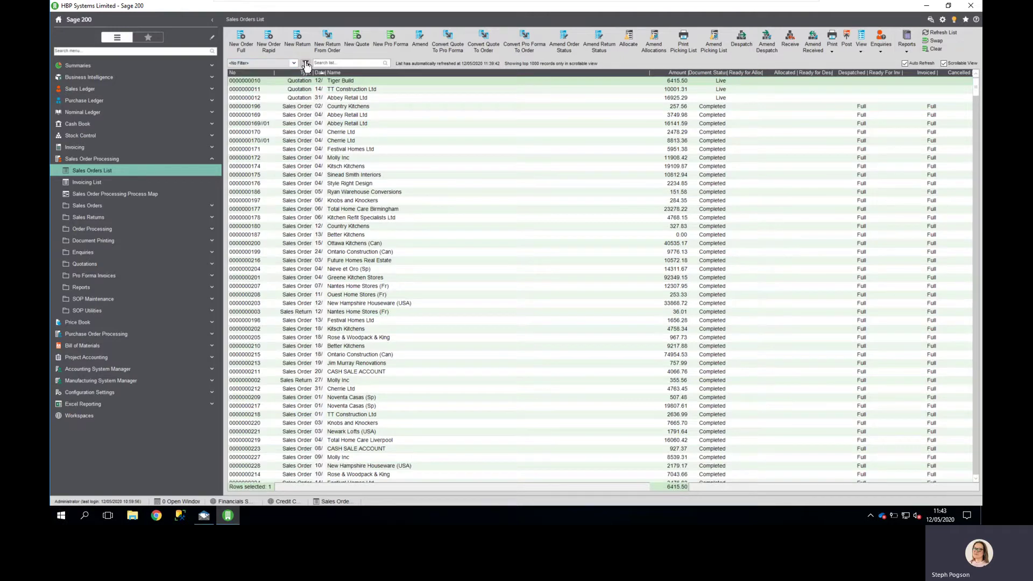
{"action": "left_click", "coordinate": [306, 64]}
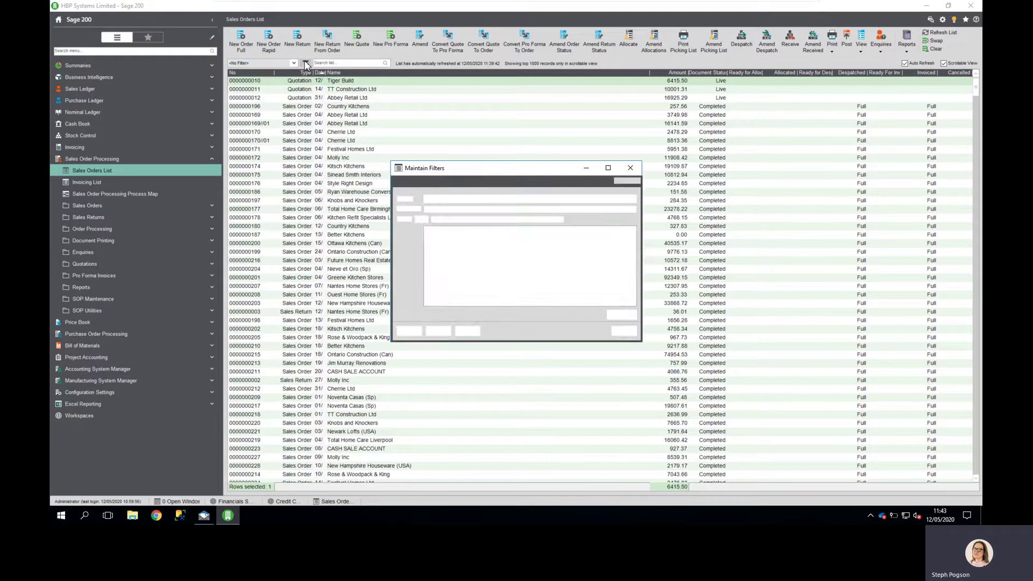
{"action": "left_click", "coordinate": [633, 189]}
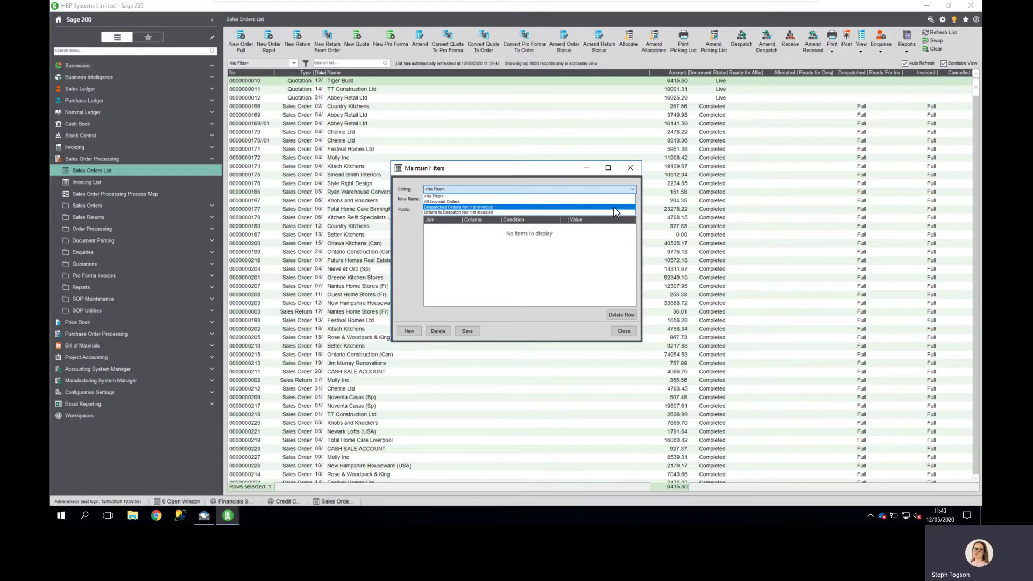
{"action": "left_click", "coordinate": [616, 207]}
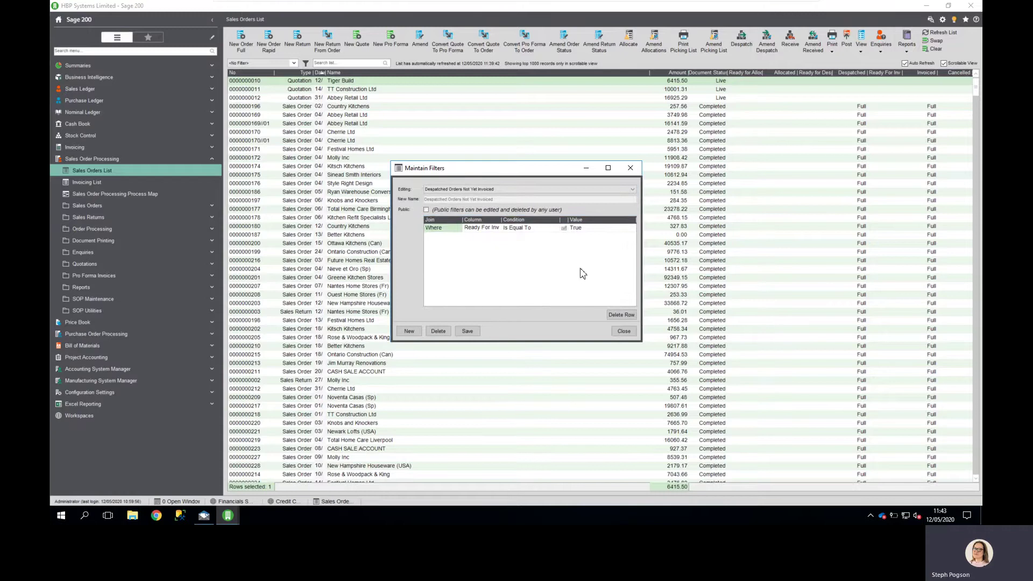
- Load the Orders to Despatch Not Yet Invoiced filter and examine its conditions and the column choices for the first one
{"action": "left_click", "coordinate": [633, 190]}
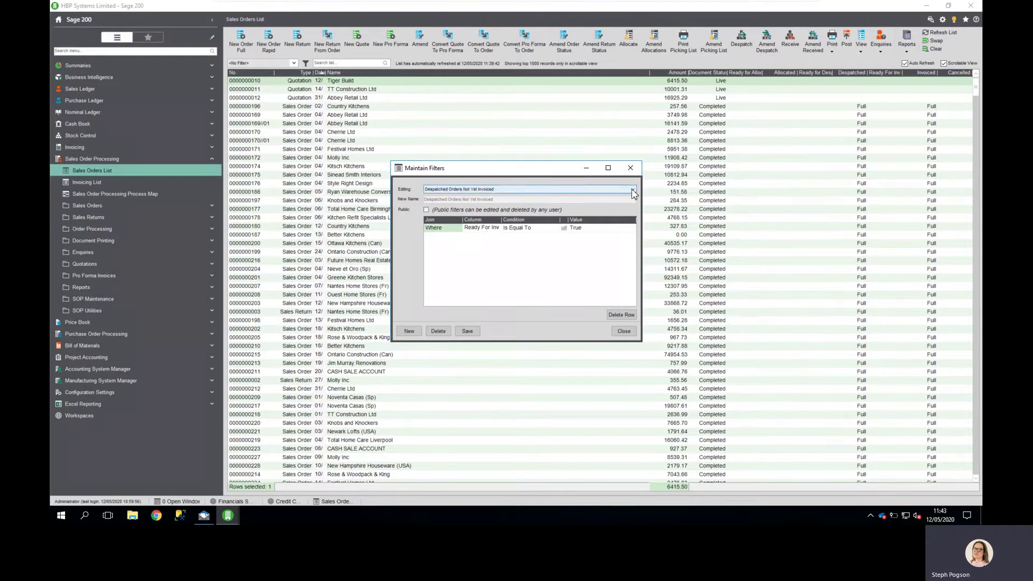
{"action": "left_click", "coordinate": [566, 213]}
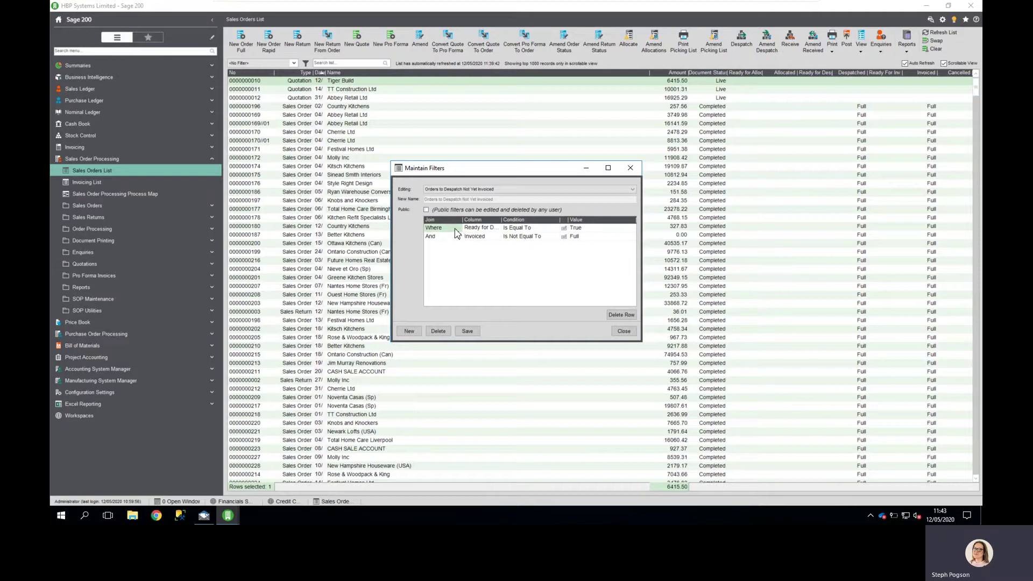
{"action": "left_click", "coordinate": [490, 229]}
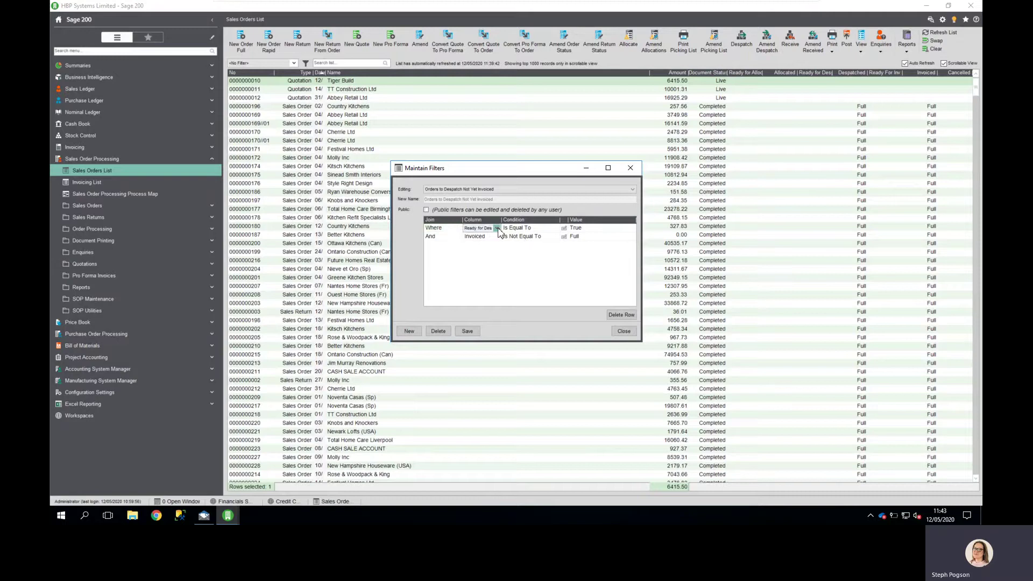
{"action": "left_click", "coordinate": [497, 228]}
{"action": "left_click", "coordinate": [499, 230]}
{"action": "left_click", "coordinate": [632, 190]}
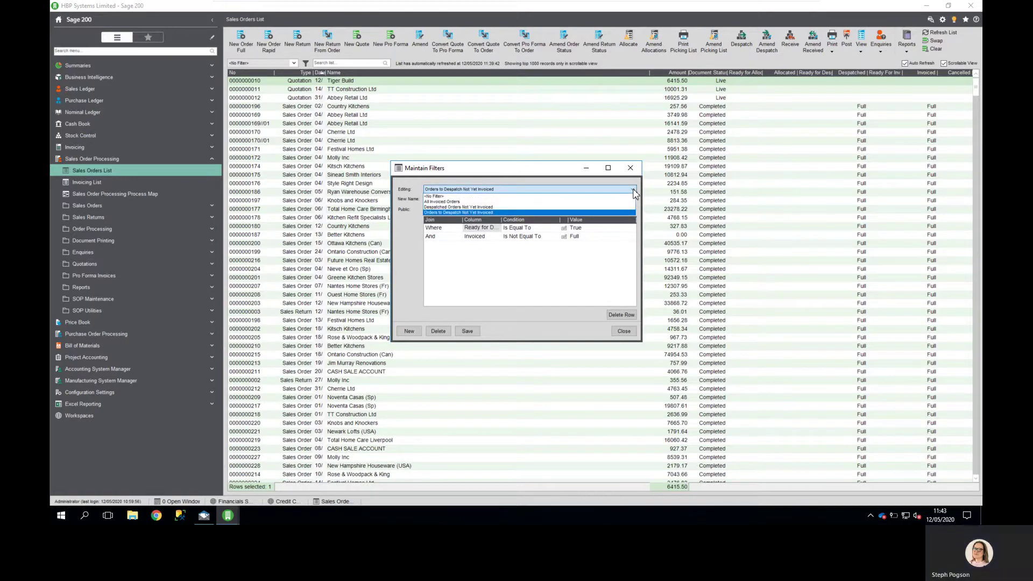
{"action": "left_click", "coordinate": [629, 212]}
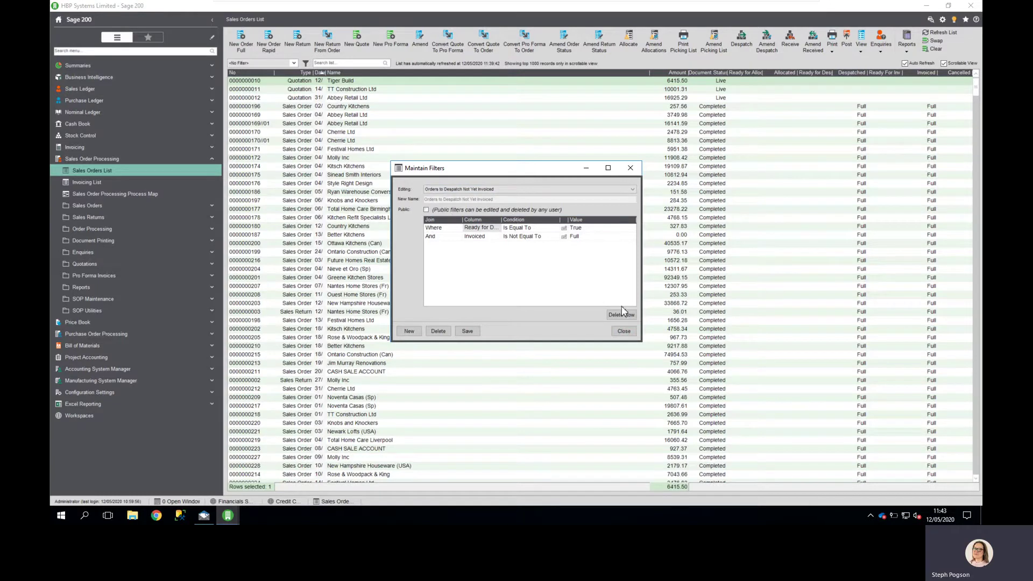
- Close the filter maintenance window and apply the Despatched Orders Not Yet Invoiced filter to the Sales Orders List
{"action": "left_click", "coordinate": [624, 330]}
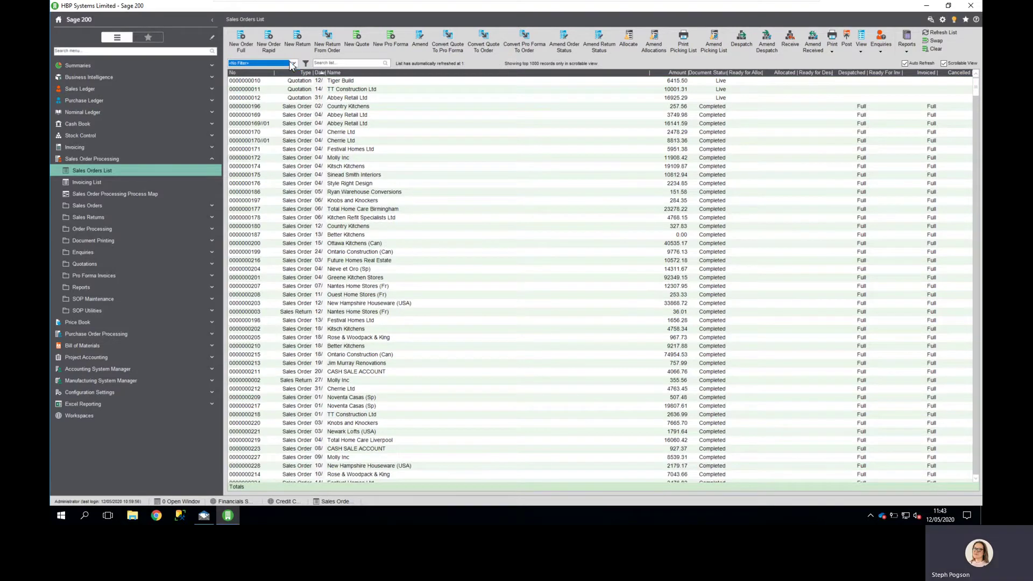
{"action": "left_click", "coordinate": [292, 64]}
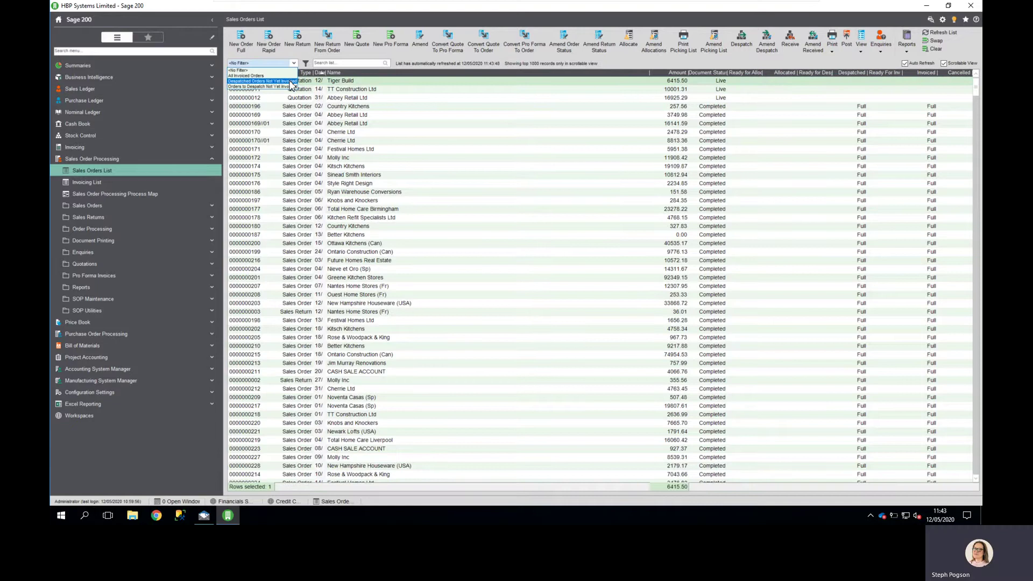
{"action": "left_click", "coordinate": [290, 81]}
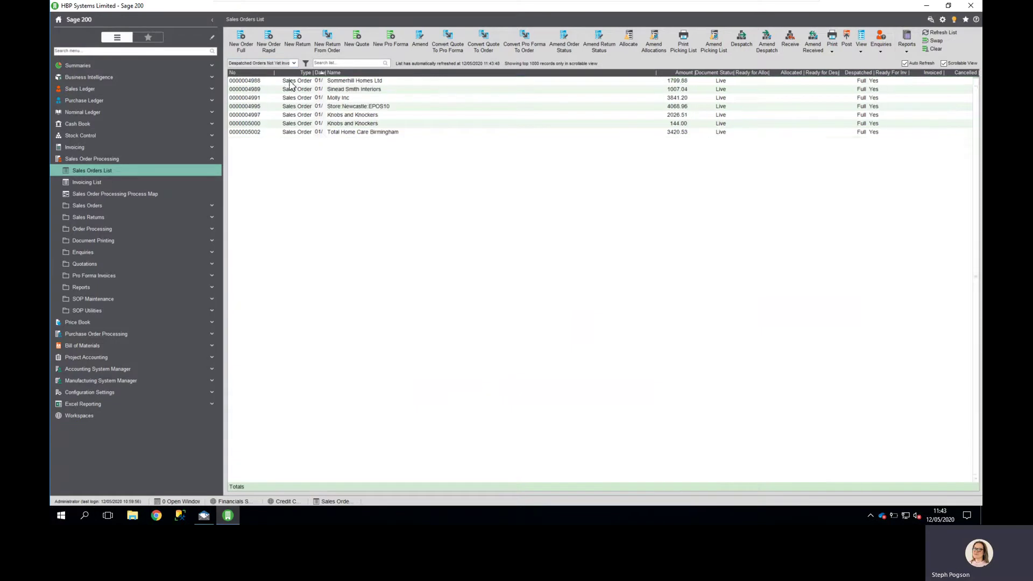
- Export the Store Newcastle EPOS10 sales order to Excel using the selected-rows option, and minimise the resulting workbook
{"action": "right_click", "coordinate": [618, 123]}
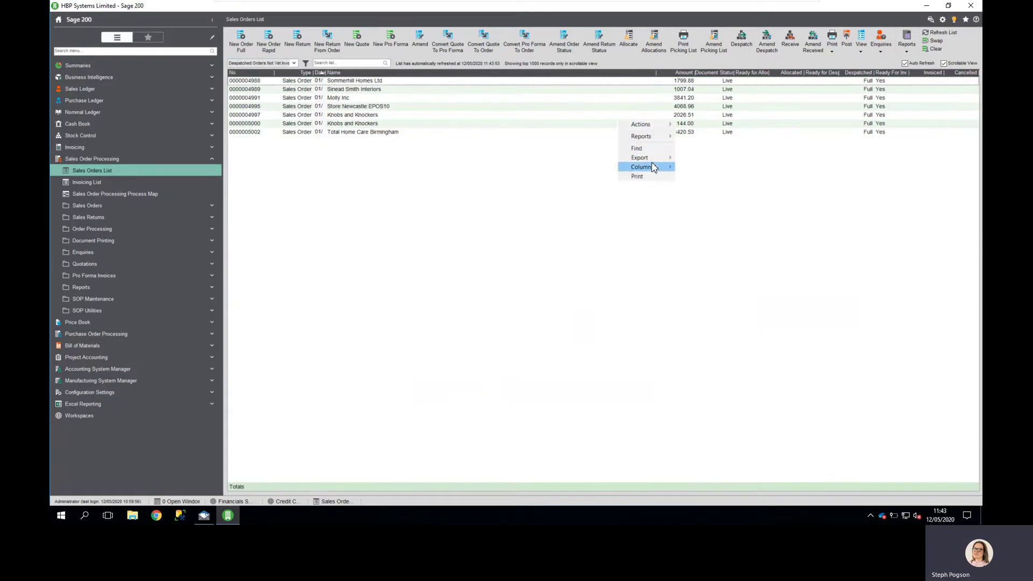
{"action": "mouse_move", "coordinate": [654, 161]}
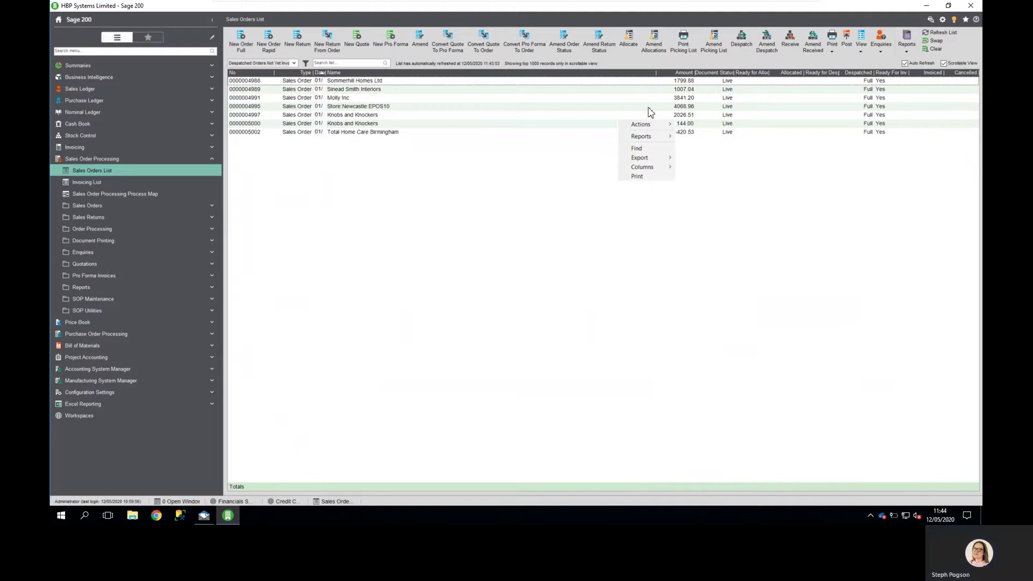
{"action": "left_click", "coordinate": [644, 82]}
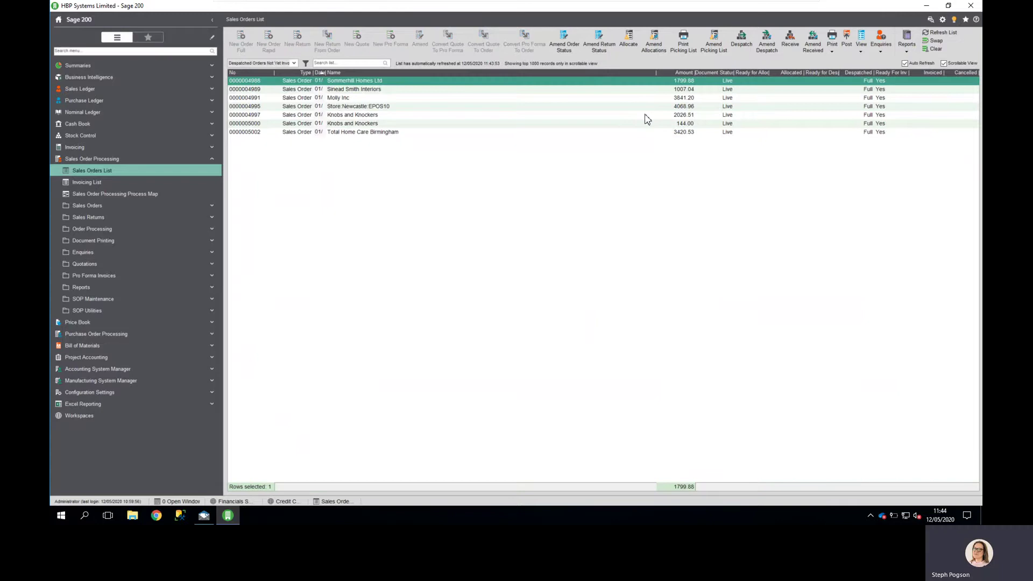
{"action": "left_click", "coordinate": [645, 98], "text": "ctrl"}
{"action": "left_click", "coordinate": [644, 114], "text": "ctrl"}
{"action": "left_click", "coordinate": [645, 107], "text": "ctrl"}
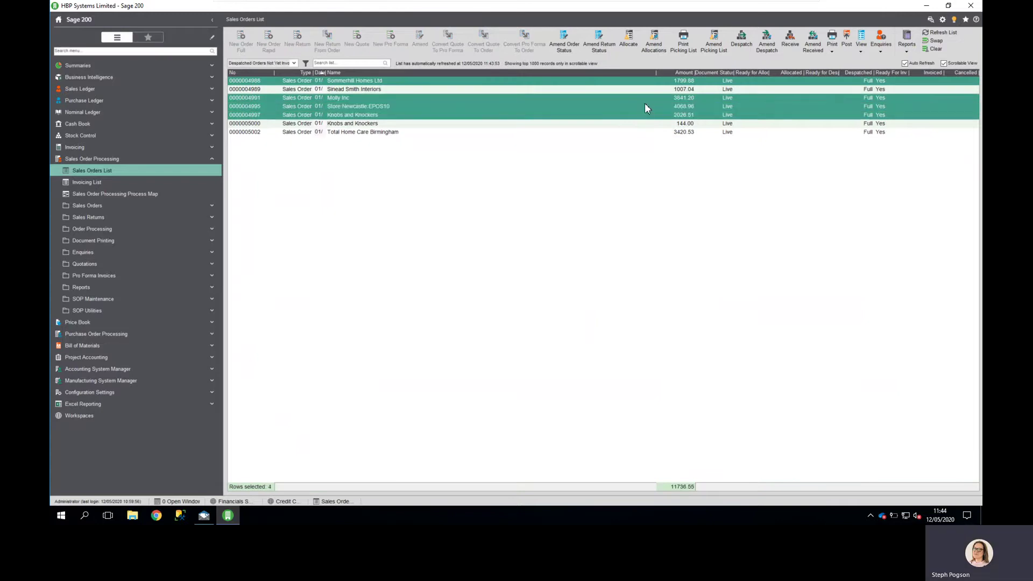
{"action": "right_click", "coordinate": [645, 105]}
{"action": "mouse_move", "coordinate": [698, 144]}
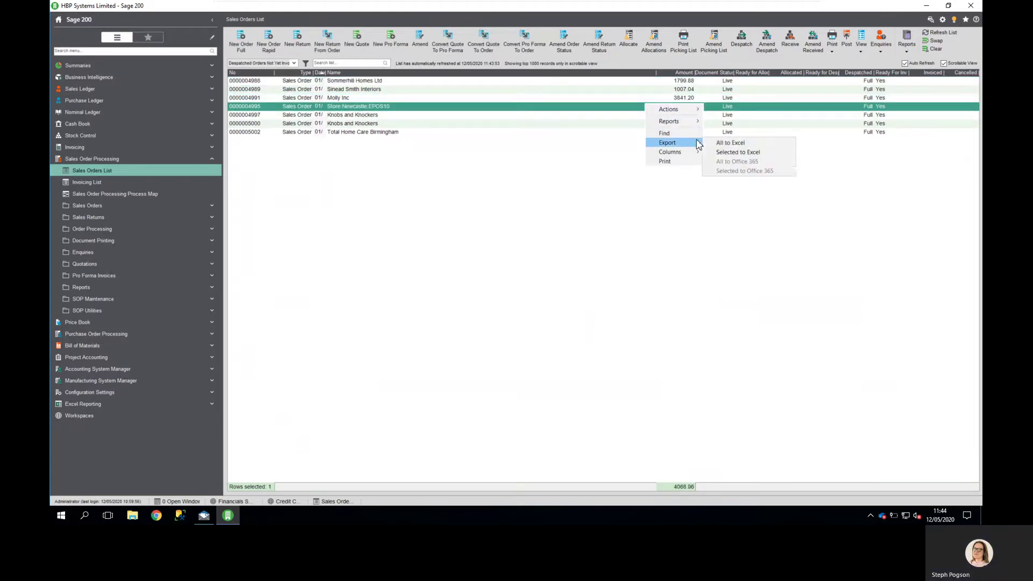
{"action": "left_click", "coordinate": [731, 152]}
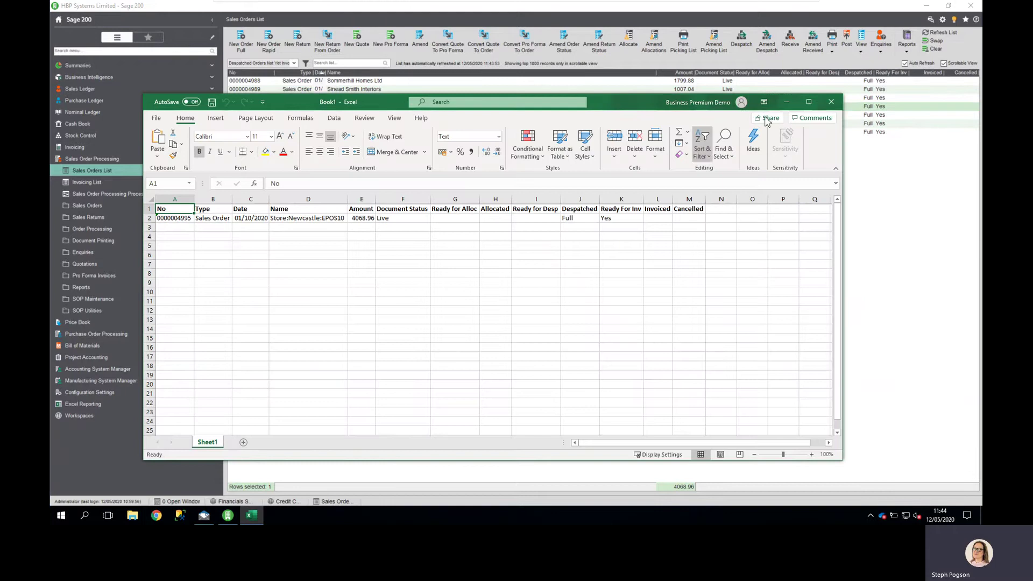
{"action": "left_click", "coordinate": [786, 102]}
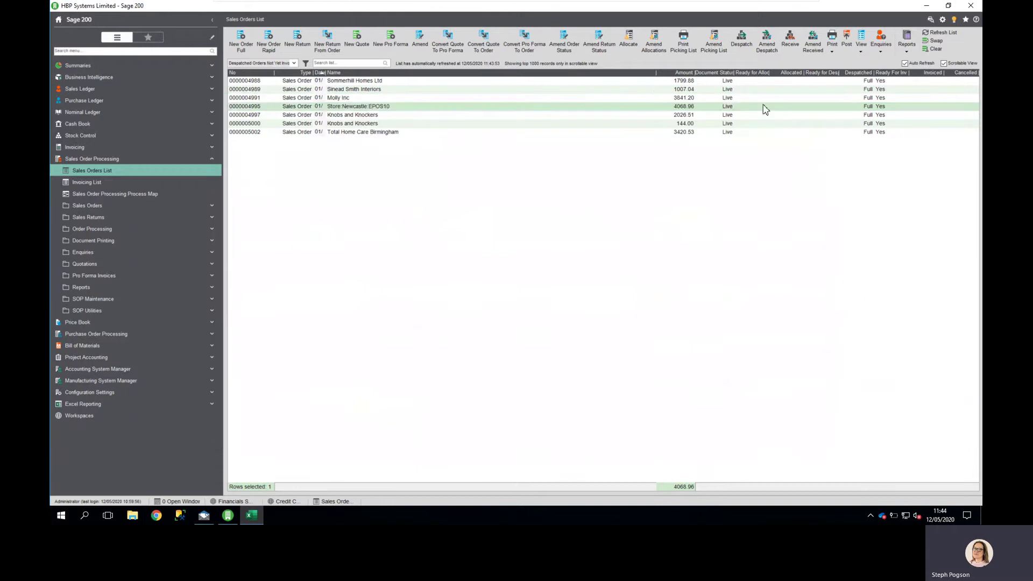
- Collapse the Sales Order Processing group and open the Purchase Order Processing Process Map
{"action": "left_click", "coordinate": [214, 161]}
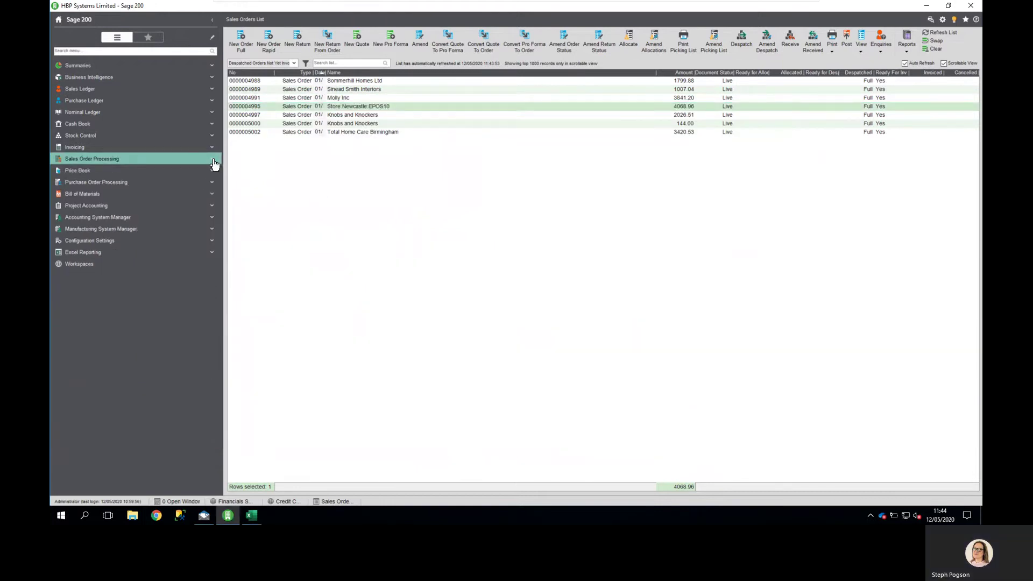
{"action": "left_click", "coordinate": [211, 183]}
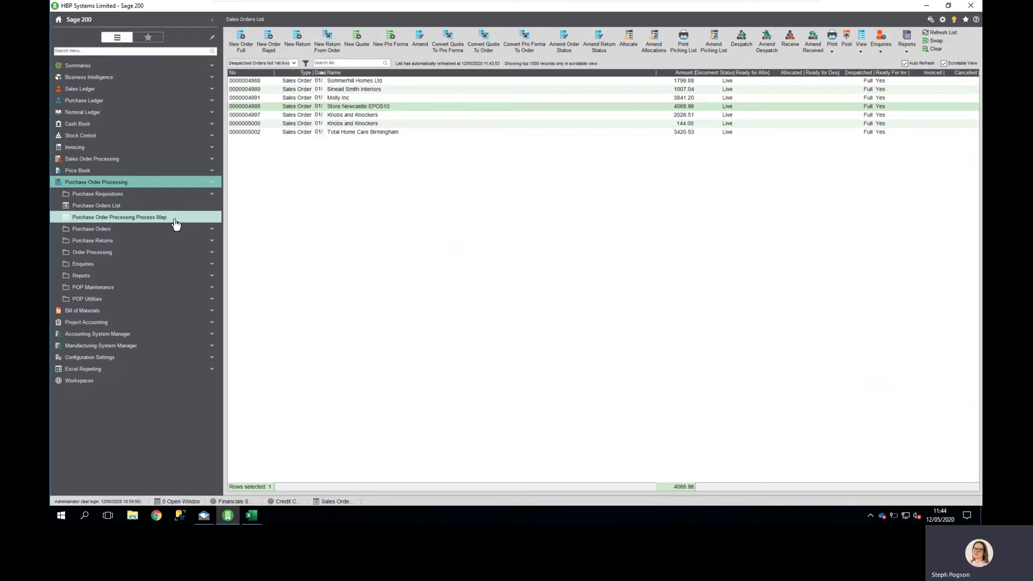
{"action": "left_click", "coordinate": [175, 221]}
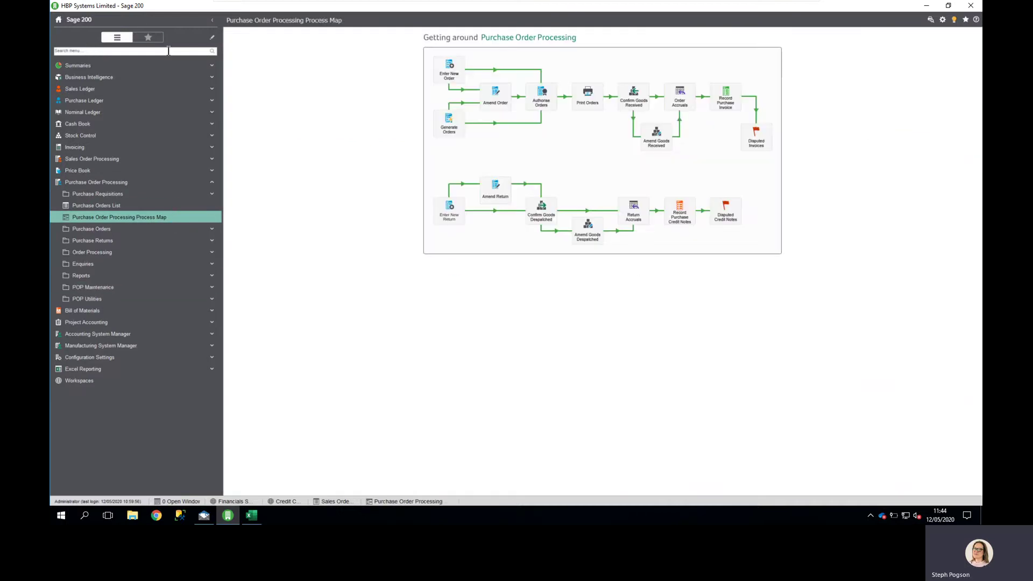
- Export all purchase order and return accrual values from Order Accruals to Excel, minimise the workbook and close the accruals window
{"action": "left_click", "coordinate": [690, 95]}
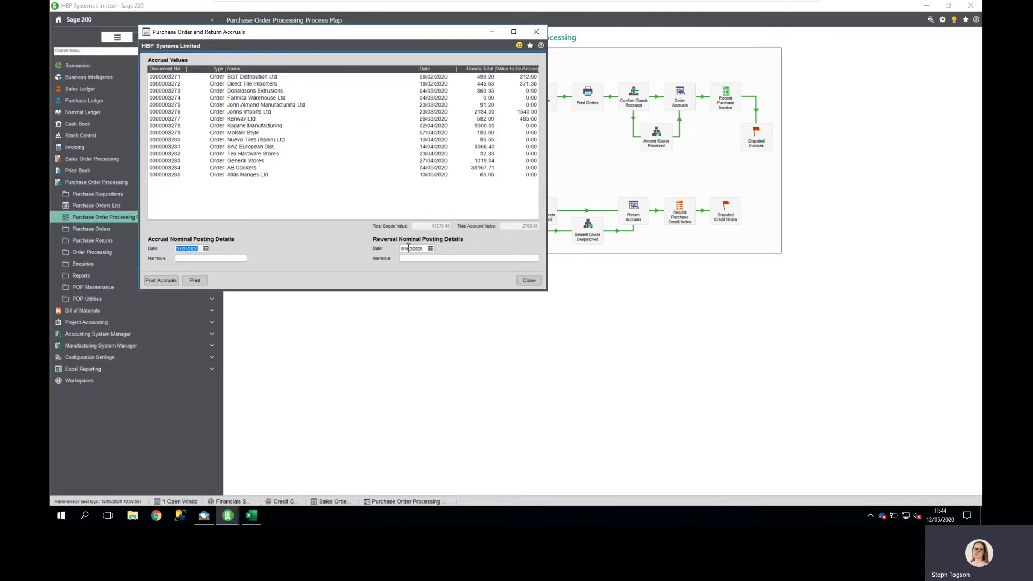
{"action": "right_click", "coordinate": [440, 118]}
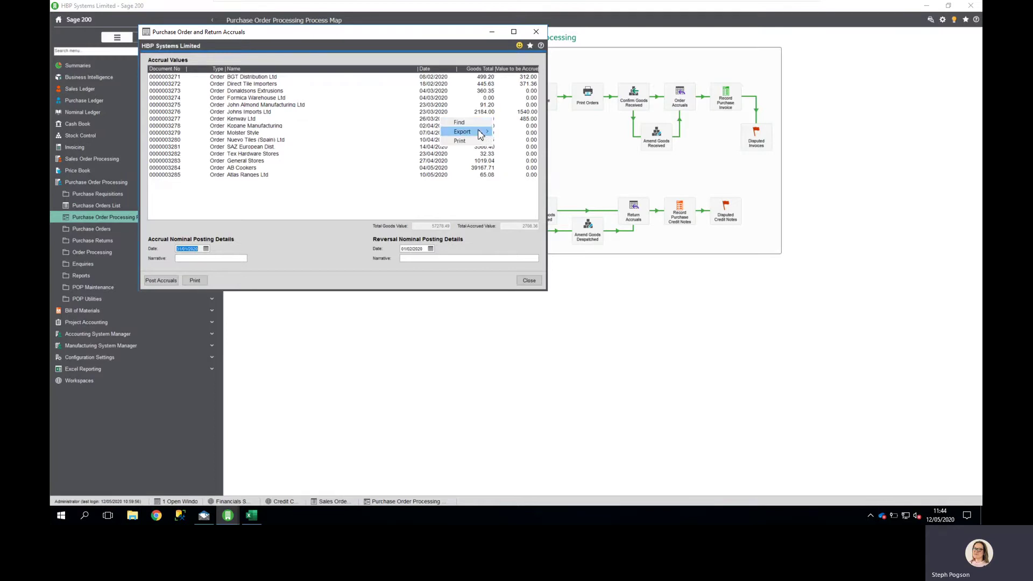
{"action": "mouse_move", "coordinate": [480, 134]}
{"action": "left_click", "coordinate": [533, 139]}
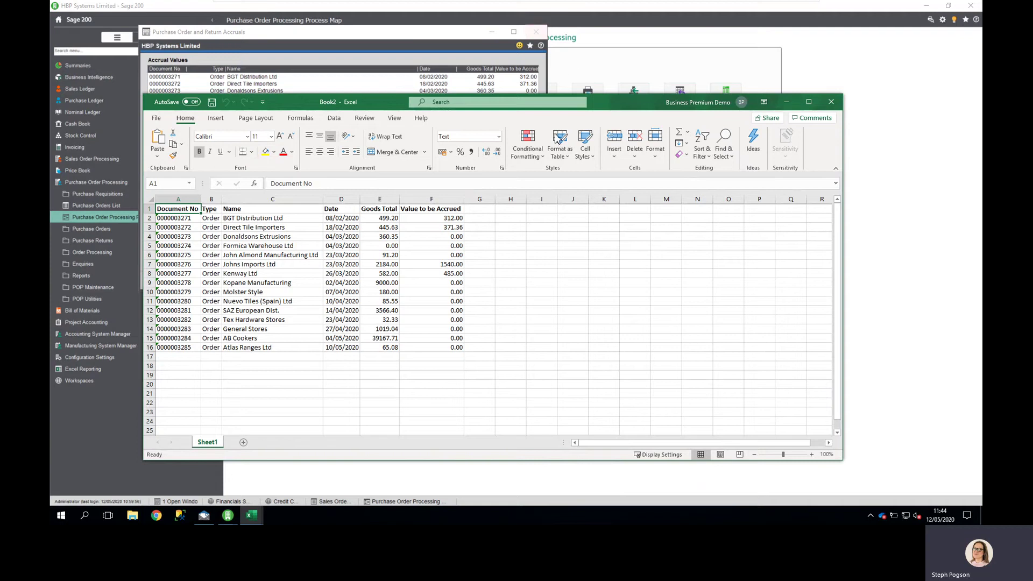
{"action": "left_click", "coordinate": [786, 102]}
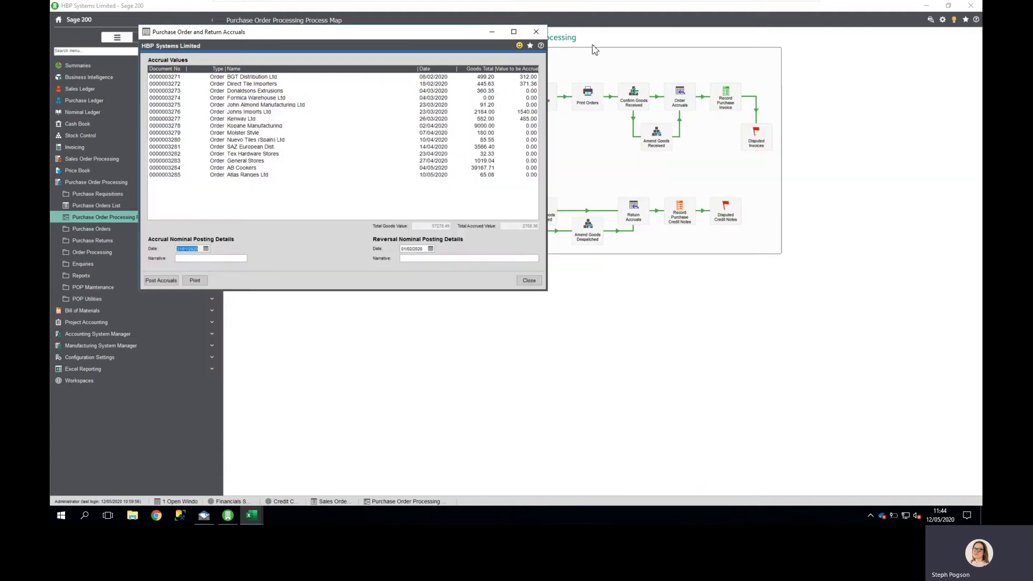
{"action": "left_click", "coordinate": [536, 32]}
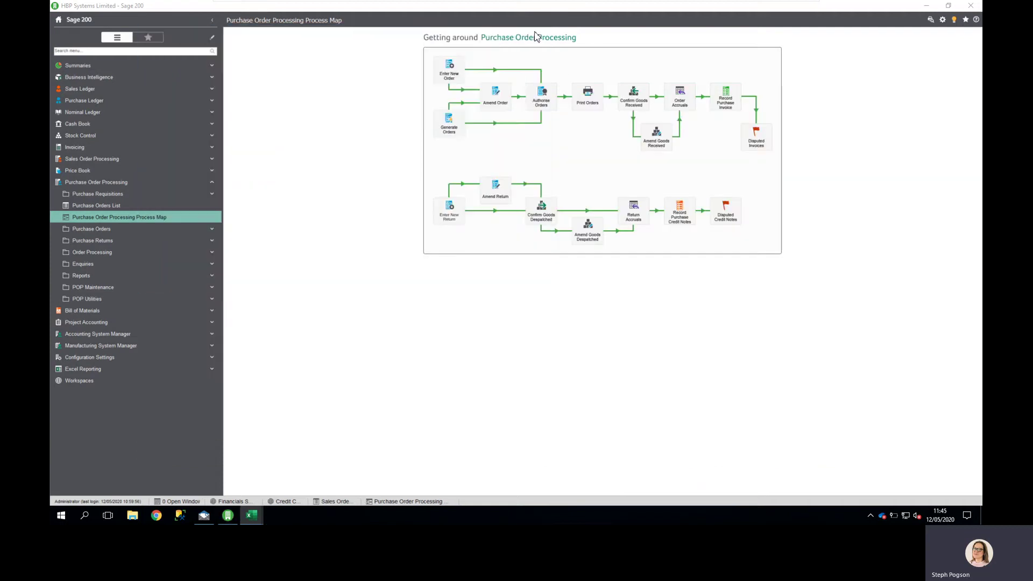
- Collapse Purchase Order Processing and open Maintain Standing Orders and Direct Debits in the Cash Book
{"action": "left_click", "coordinate": [213, 184]}
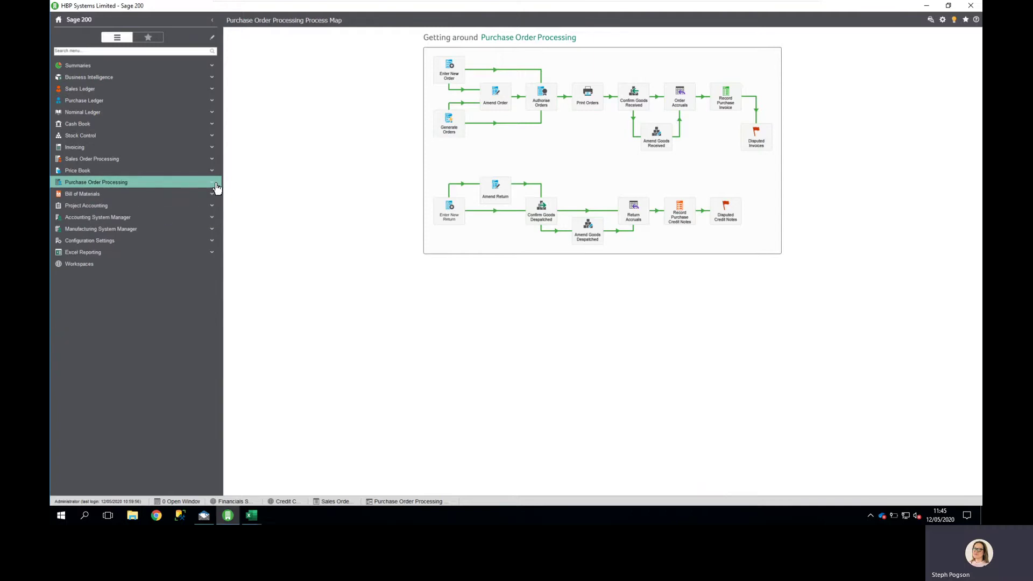
{"action": "left_click", "coordinate": [214, 126]}
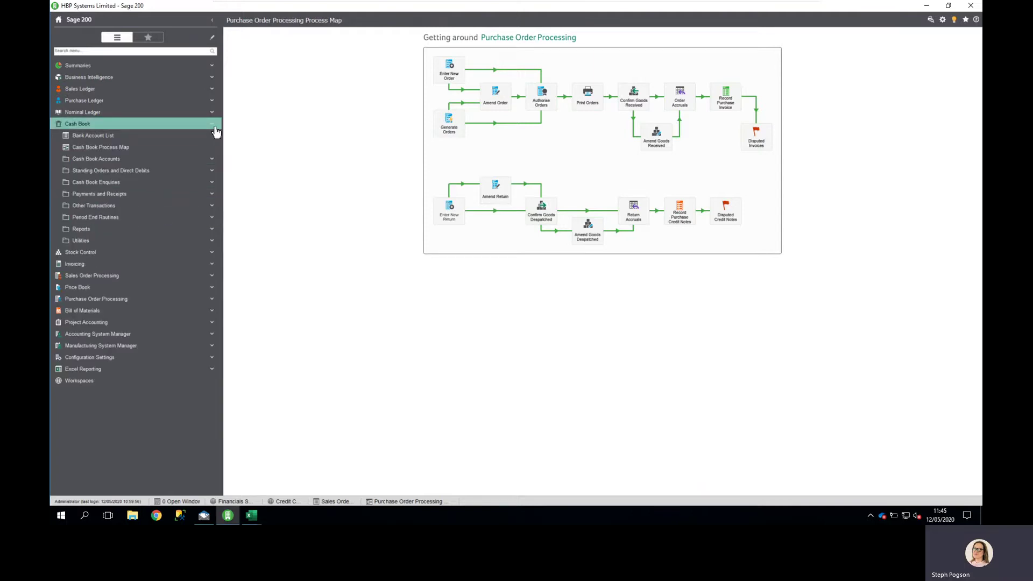
{"action": "left_click", "coordinate": [213, 171]}
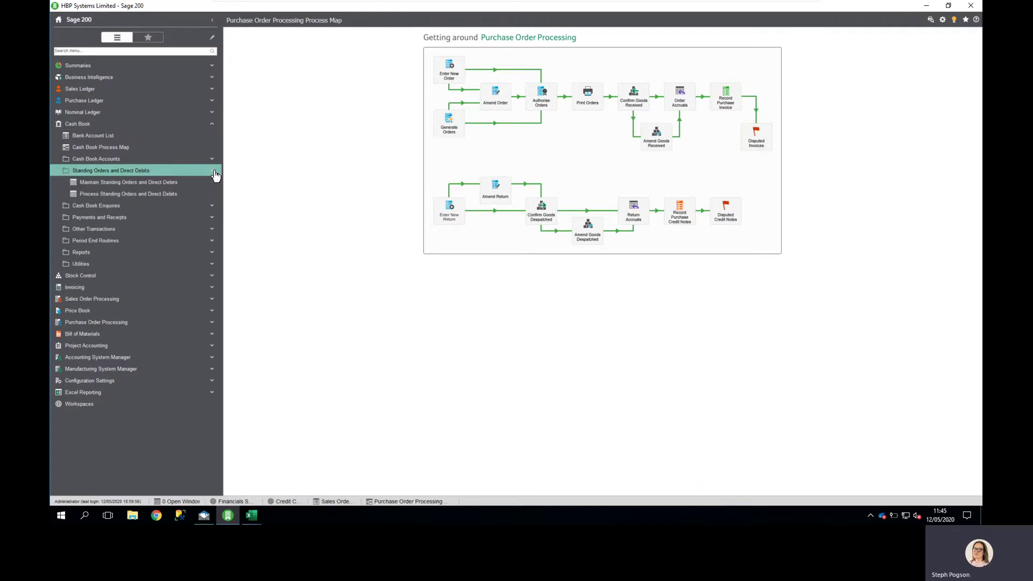
{"action": "left_click", "coordinate": [184, 185]}
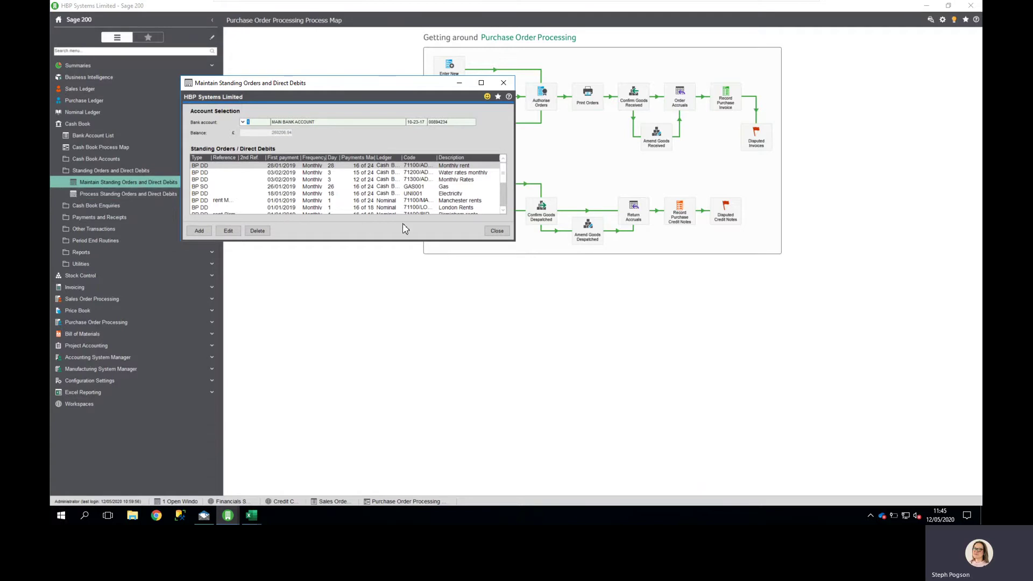
- Open the Monthly rent direct debit, review its posted payments, and close both windows without making changes
{"action": "left_click", "coordinate": [457, 166]}
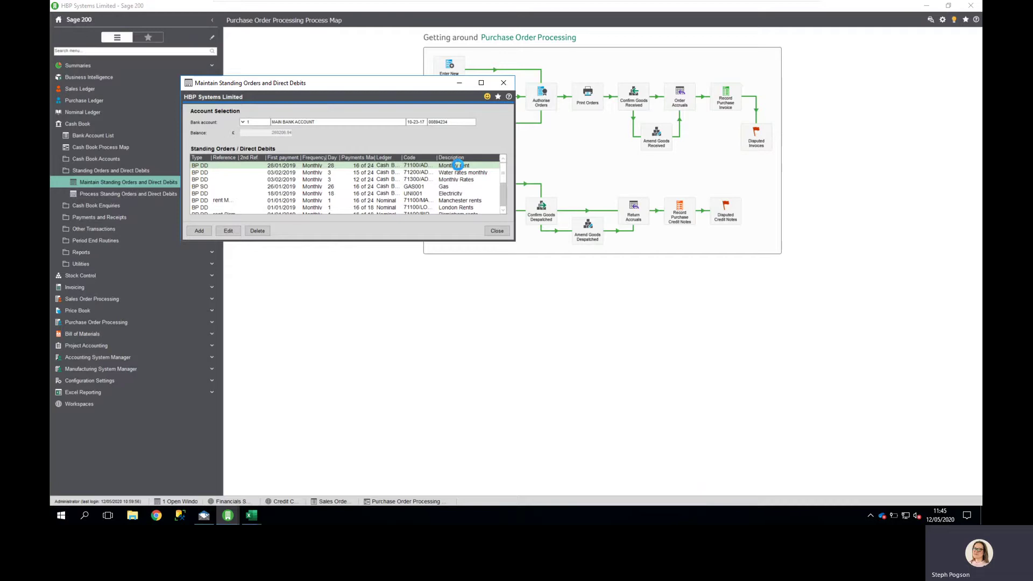
{"action": "double_click", "coordinate": [457, 166]}
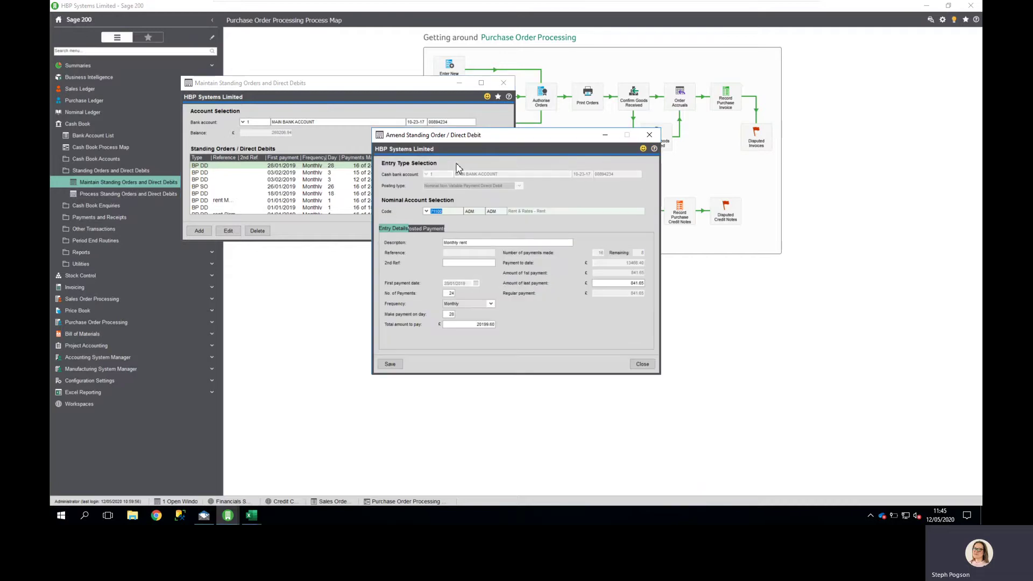
{"action": "left_click", "coordinate": [432, 232]}
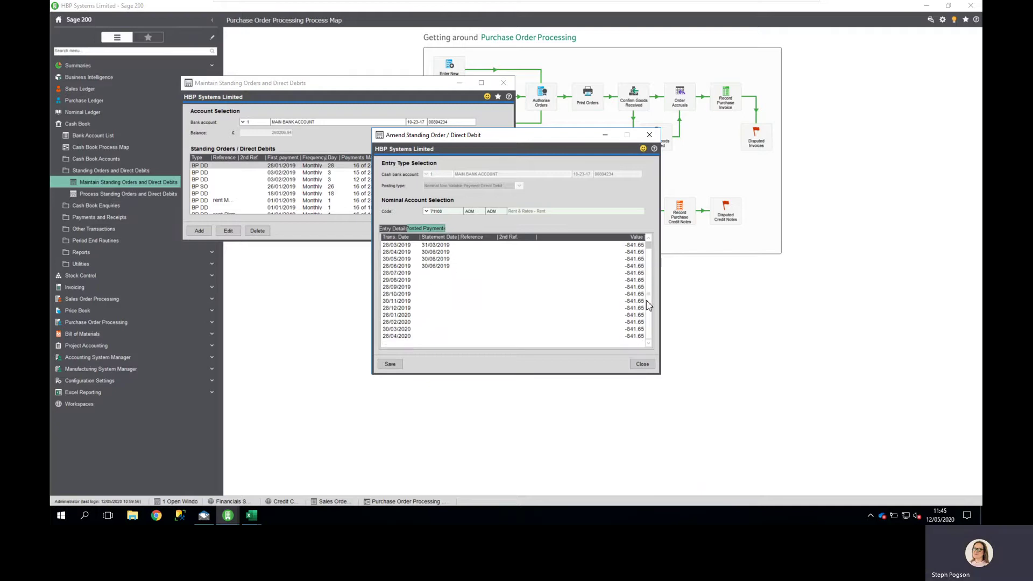
{"action": "left_click", "coordinate": [644, 365]}
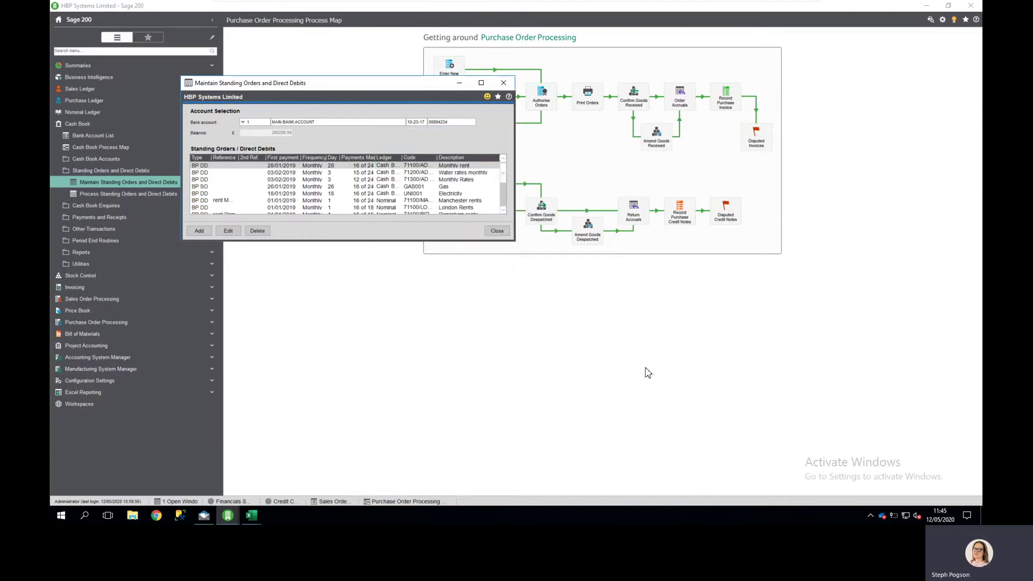
{"action": "left_click", "coordinate": [496, 231]}
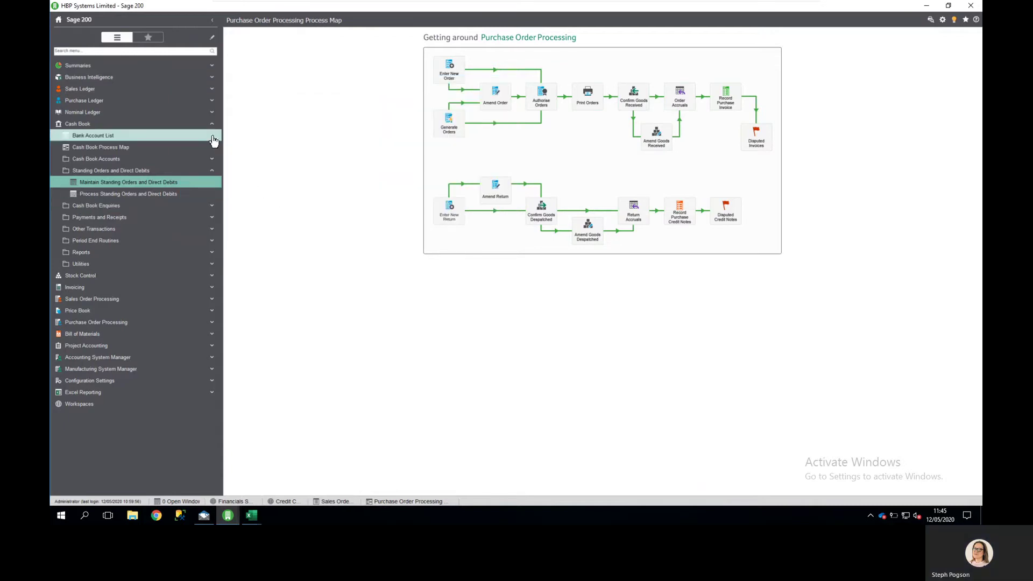
- Open the Cash Position Workspace from Cash Book Enquiries and view the details of the 962.33 Ernie Swinton Whiteware invoice owed
{"action": "left_click", "coordinate": [213, 172]}
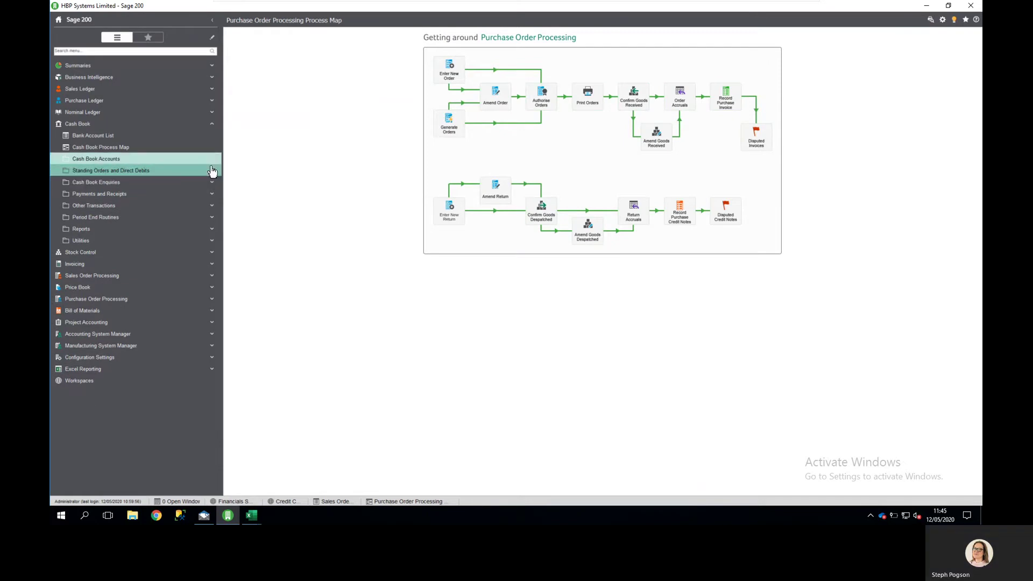
{"action": "left_click", "coordinate": [213, 183]}
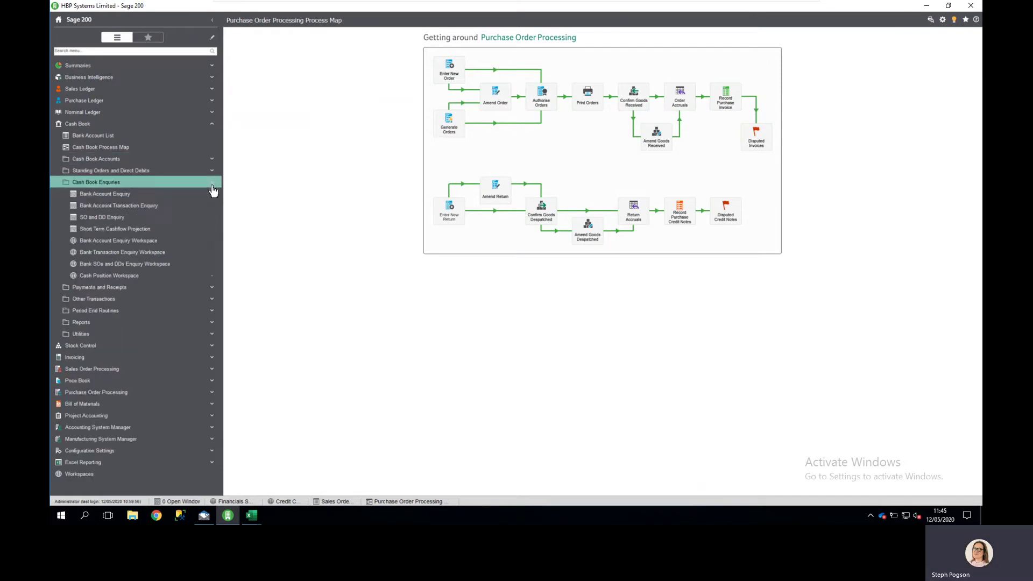
{"action": "left_click", "coordinate": [201, 277]}
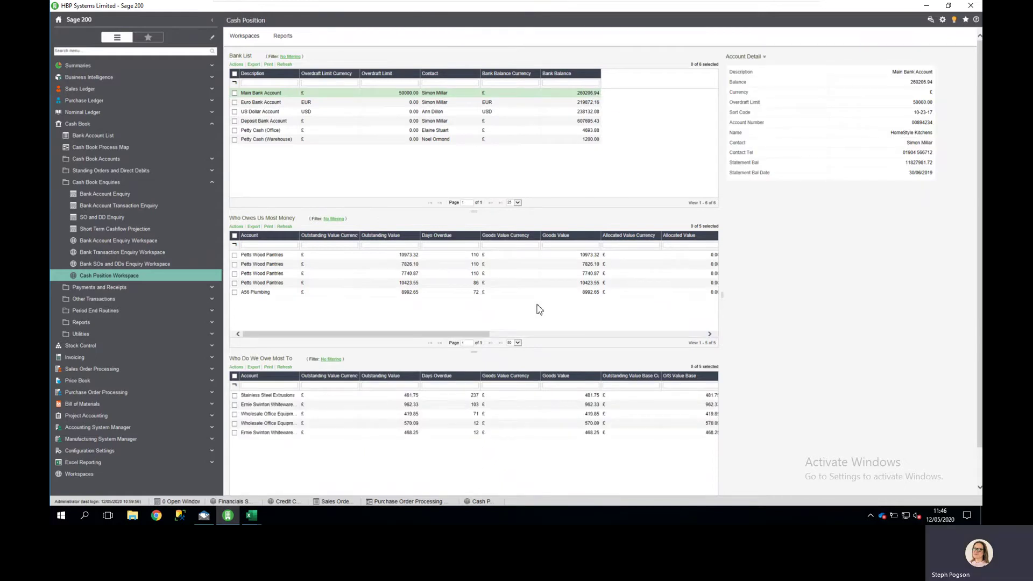
{"action": "left_click", "coordinate": [496, 405]}
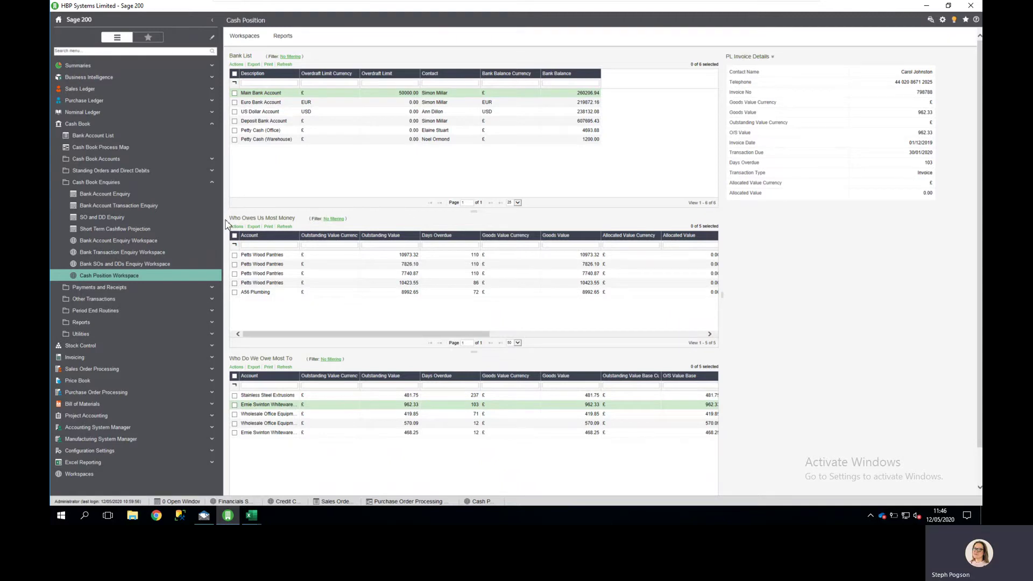
- Open the Short Term Cashflow Projection, set its date range to Next Month and refresh the projection
{"action": "left_click", "coordinate": [150, 229]}
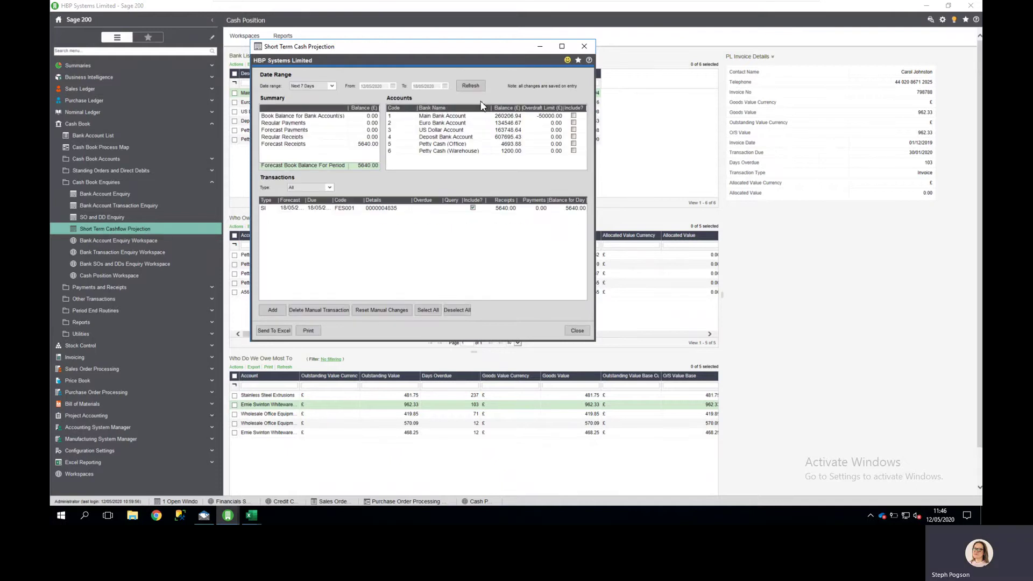
{"action": "left_click", "coordinate": [331, 86]}
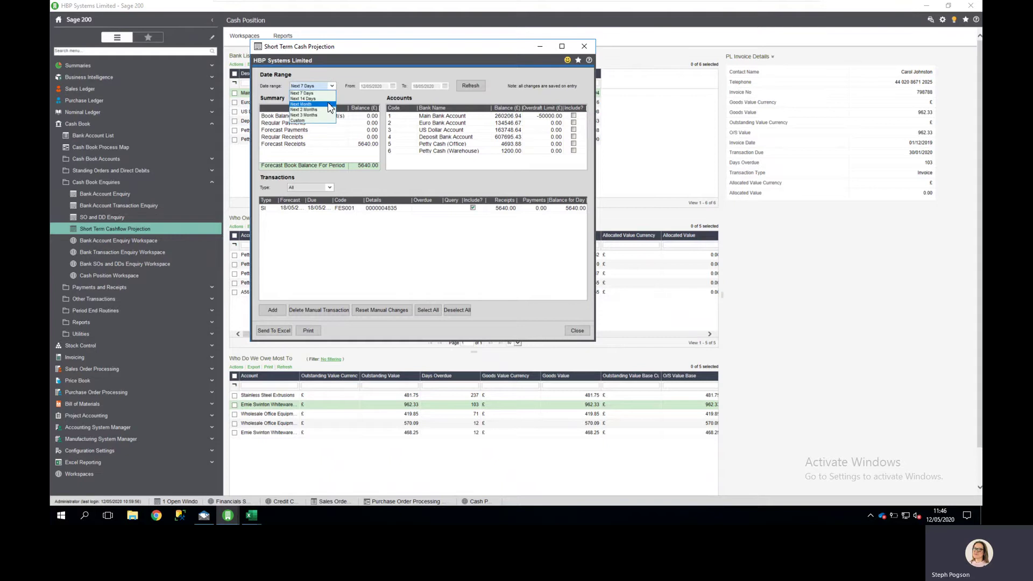
{"action": "left_click", "coordinate": [330, 105]}
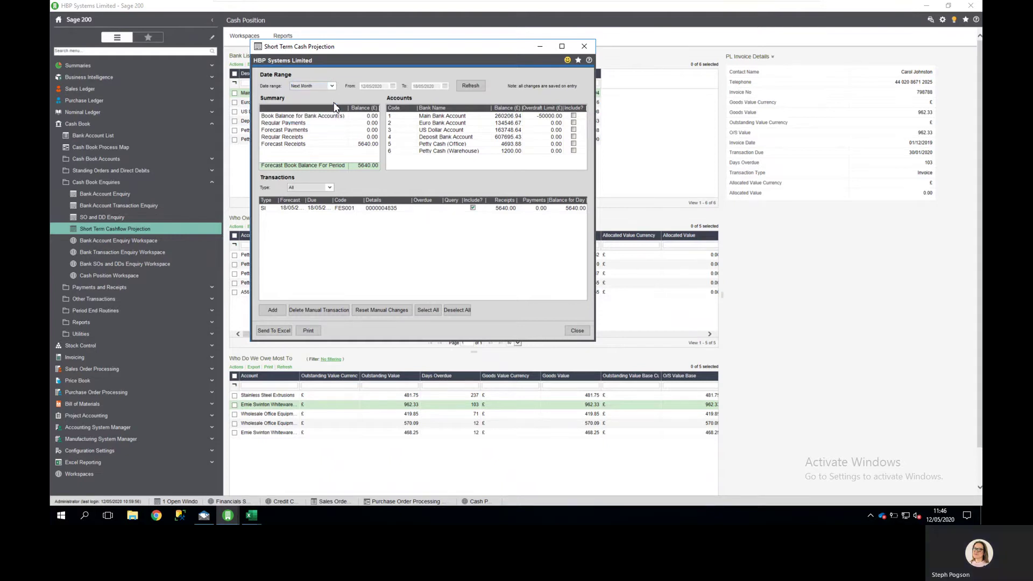
{"action": "left_click", "coordinate": [476, 90]}
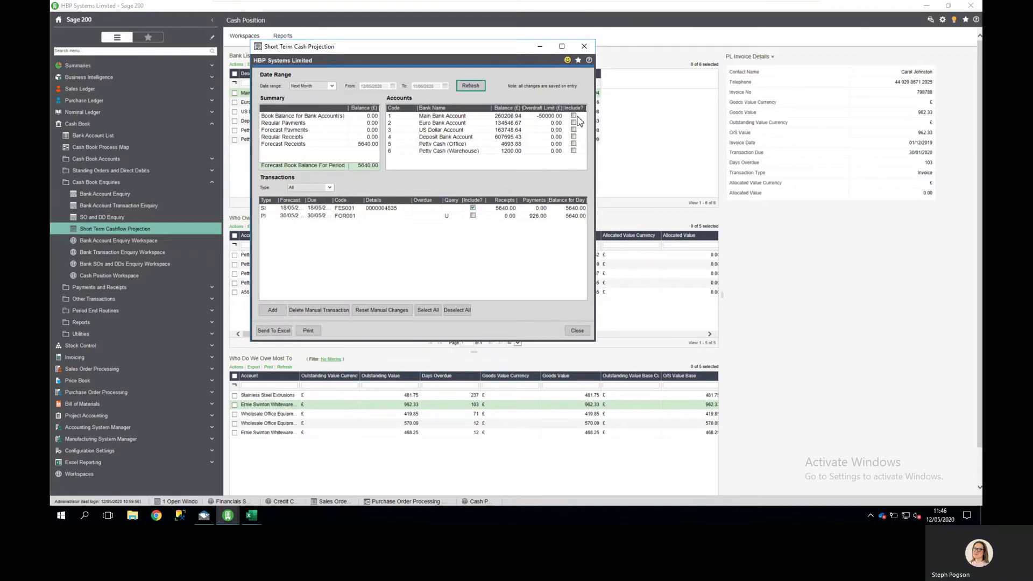
- Include the Main Bank Account in the projection with refreshed figures and filter the transactions to Forecast Payments
{"action": "left_click", "coordinate": [574, 116]}
{"action": "left_click", "coordinate": [471, 87]}
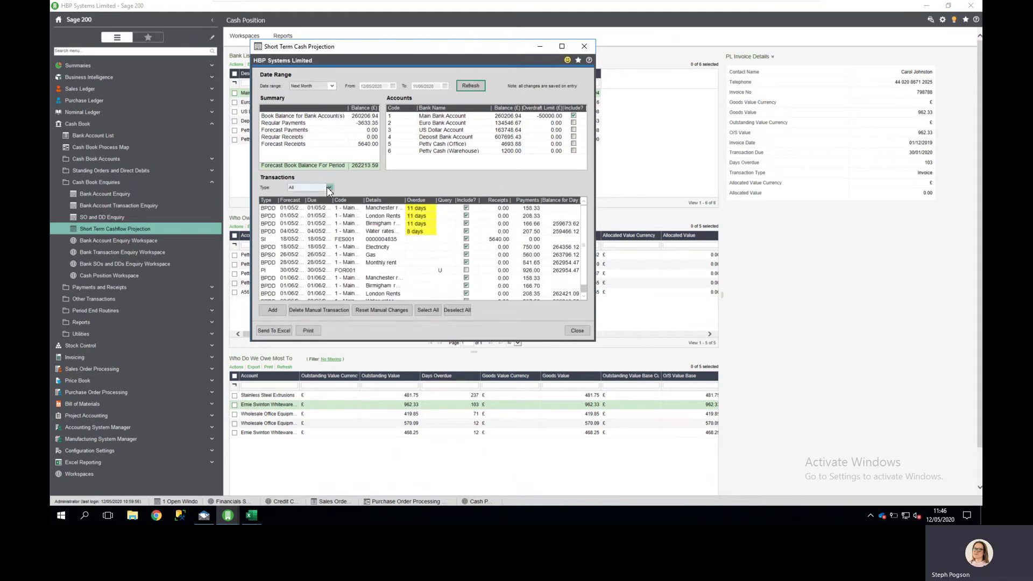
{"action": "left_click", "coordinate": [329, 188]}
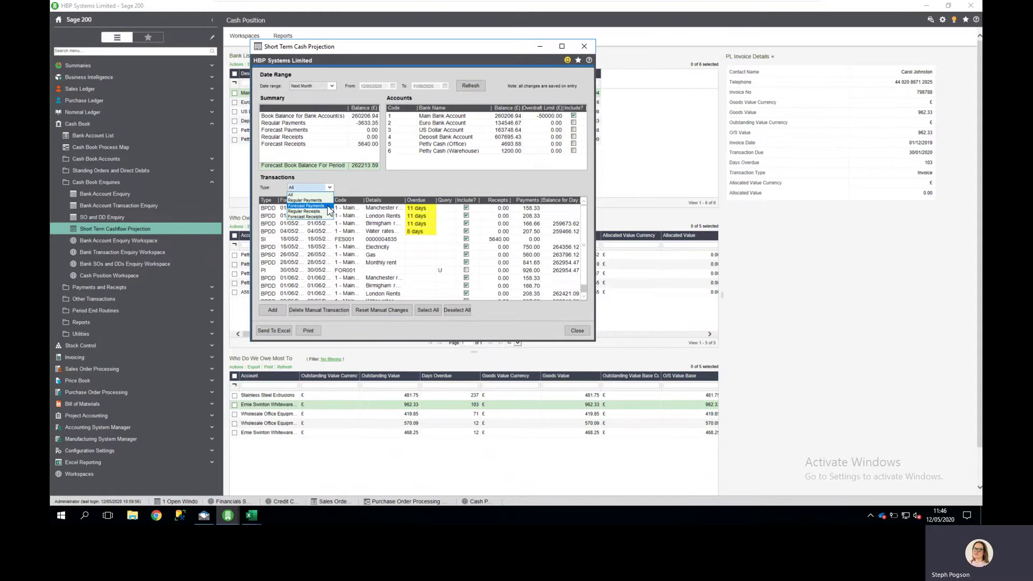
{"action": "left_click", "coordinate": [330, 206]}
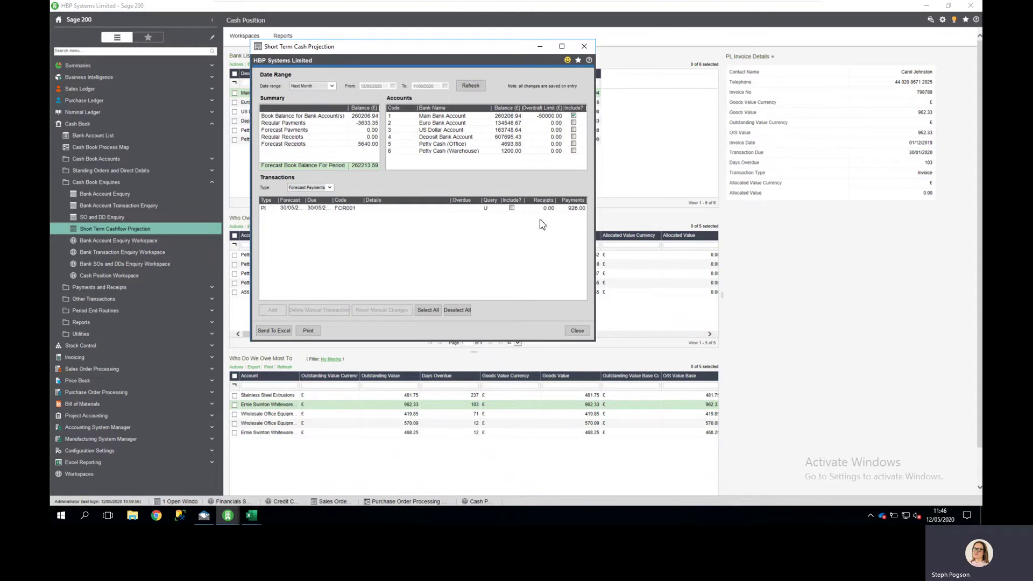
- Show transactions of all types and exclude the Electricity direct debit from the projection
{"action": "left_click", "coordinate": [329, 187]}
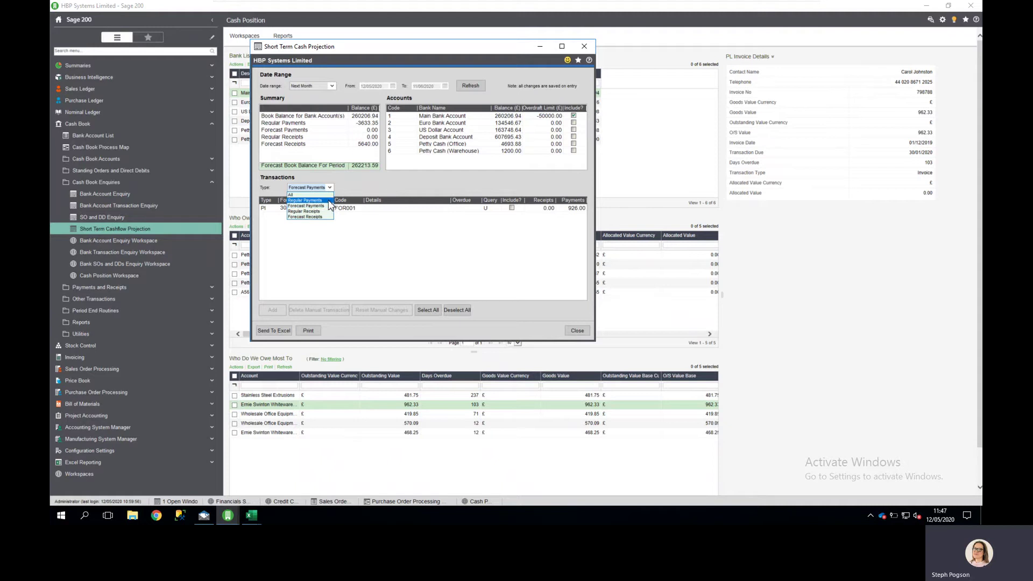
{"action": "left_click", "coordinate": [318, 195]}
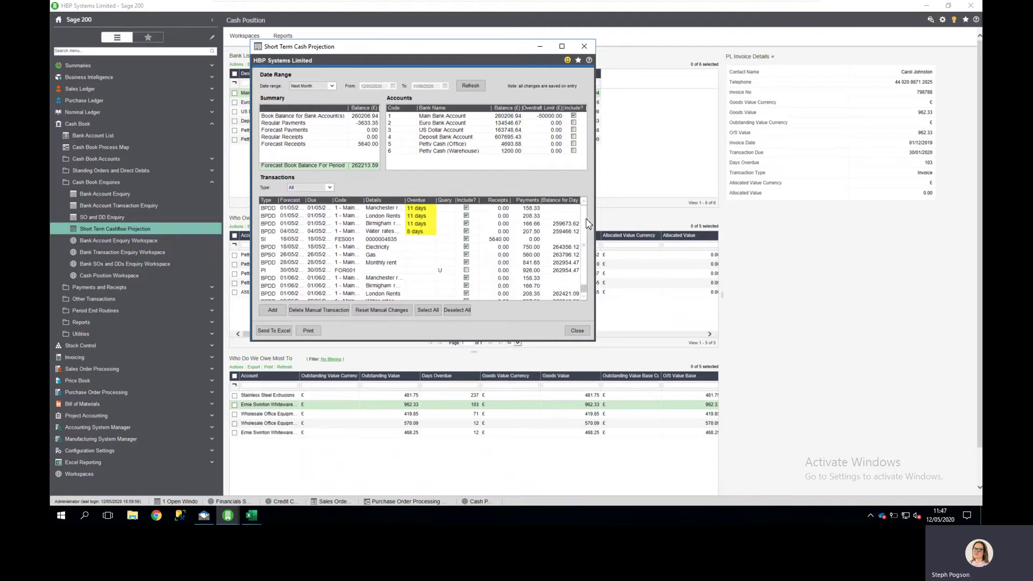
{"action": "scroll", "coordinate": [581, 261], "scroll_direction": "down", "scroll_amount": 1}
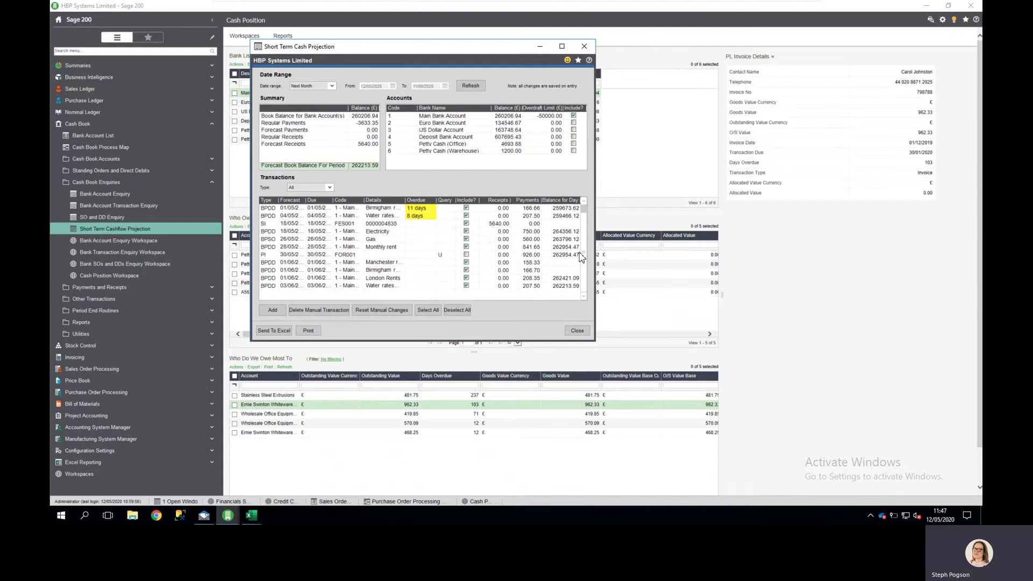
{"action": "scroll", "coordinate": [579, 254], "scroll_direction": "up", "scroll_amount": 1}
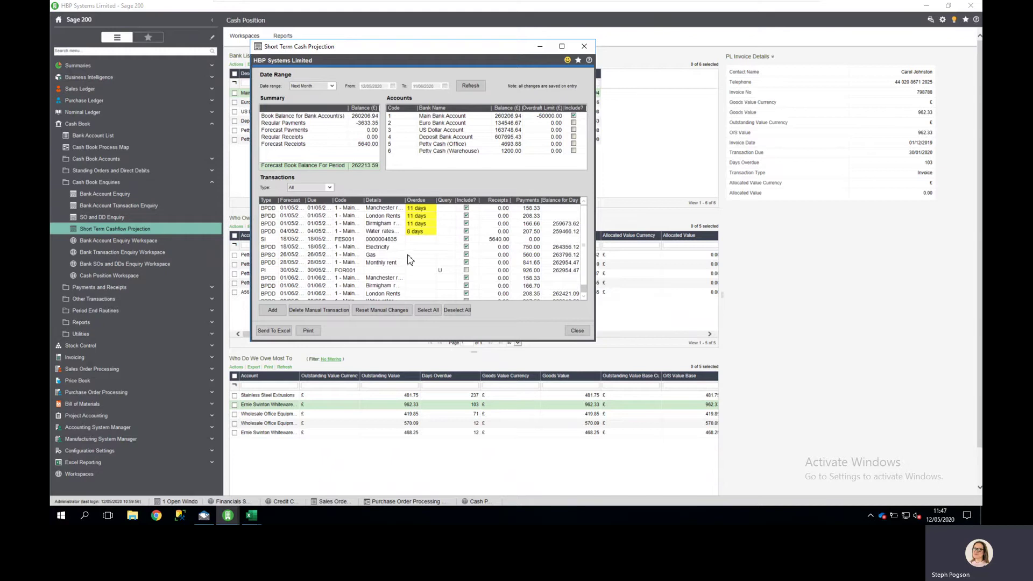
{"action": "left_click", "coordinate": [466, 247]}
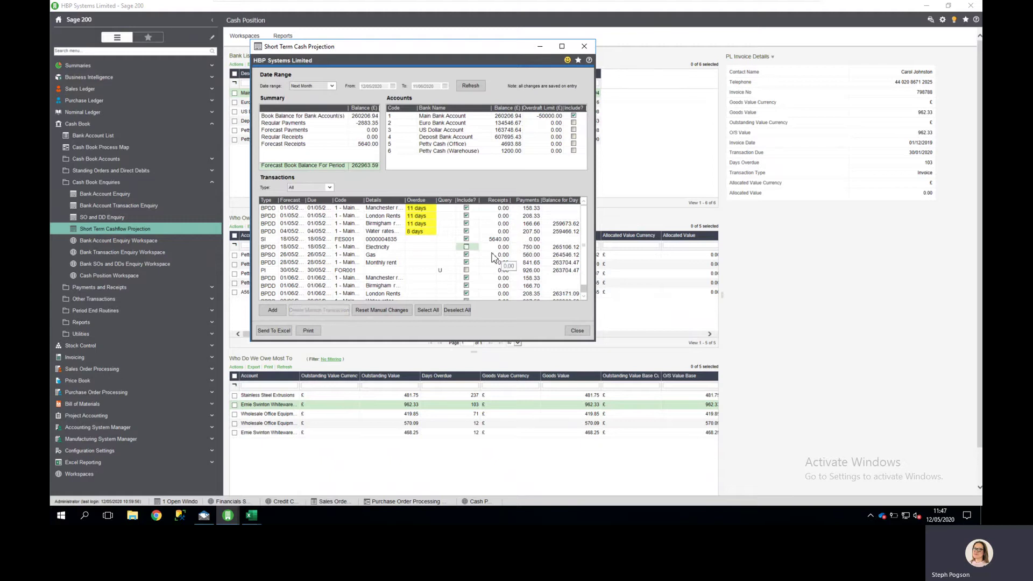
- Review the forecast receipts, include the FOR001 forecast payment in the projection and return to all transaction types
{"action": "left_click", "coordinate": [327, 188]}
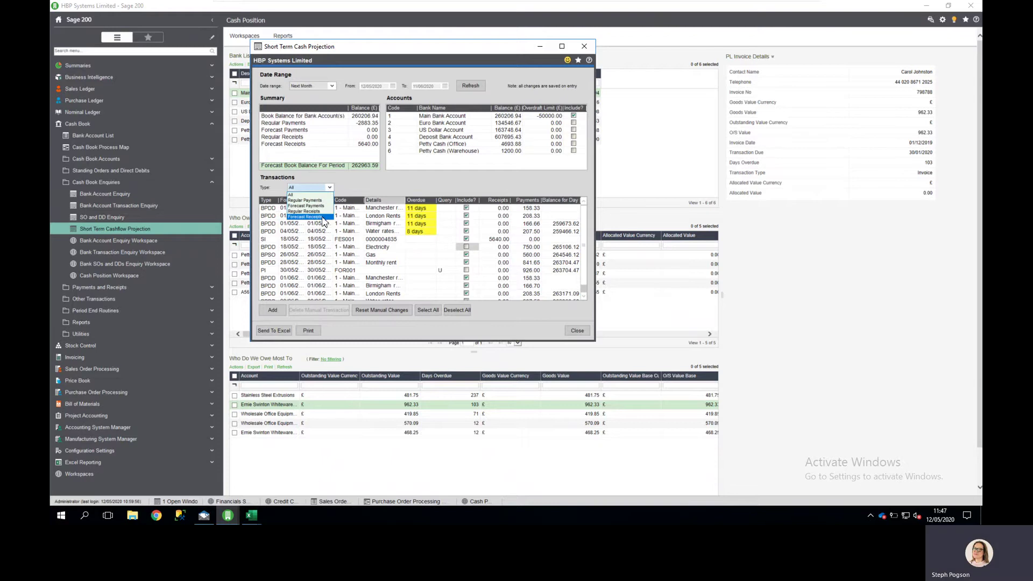
{"action": "left_click", "coordinate": [322, 217]}
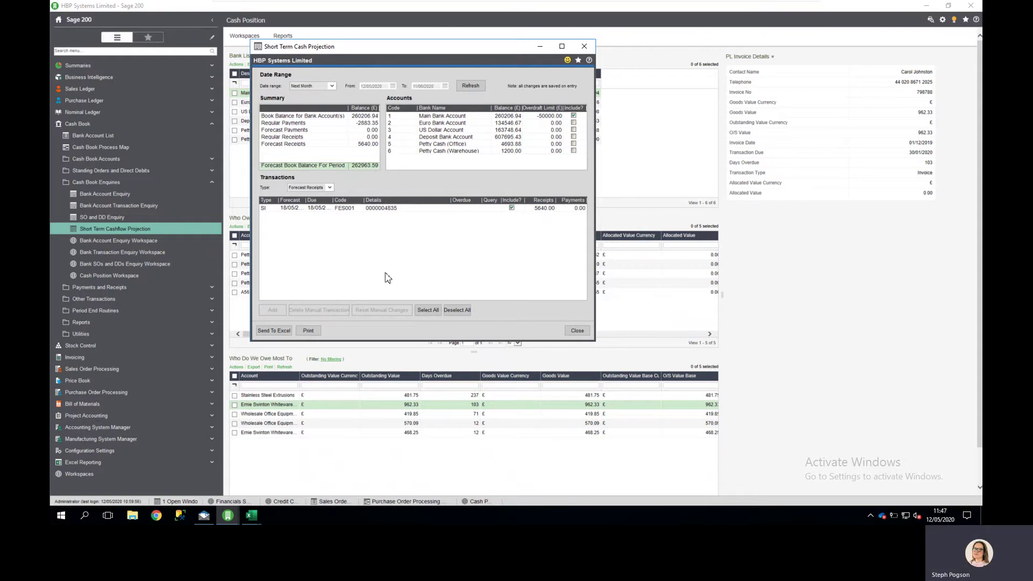
{"action": "key", "text": "F2"}
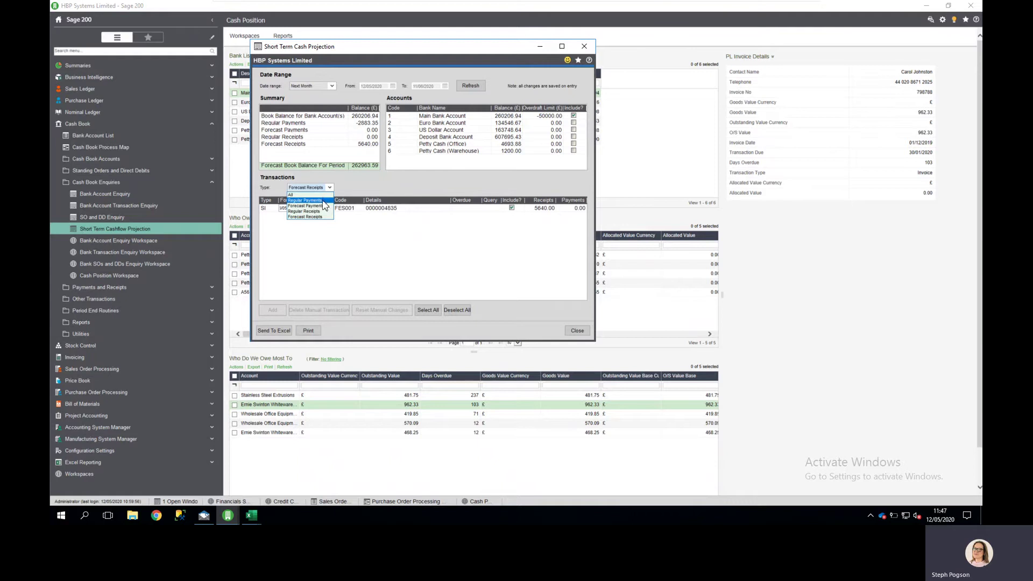
{"action": "left_click", "coordinate": [323, 206]}
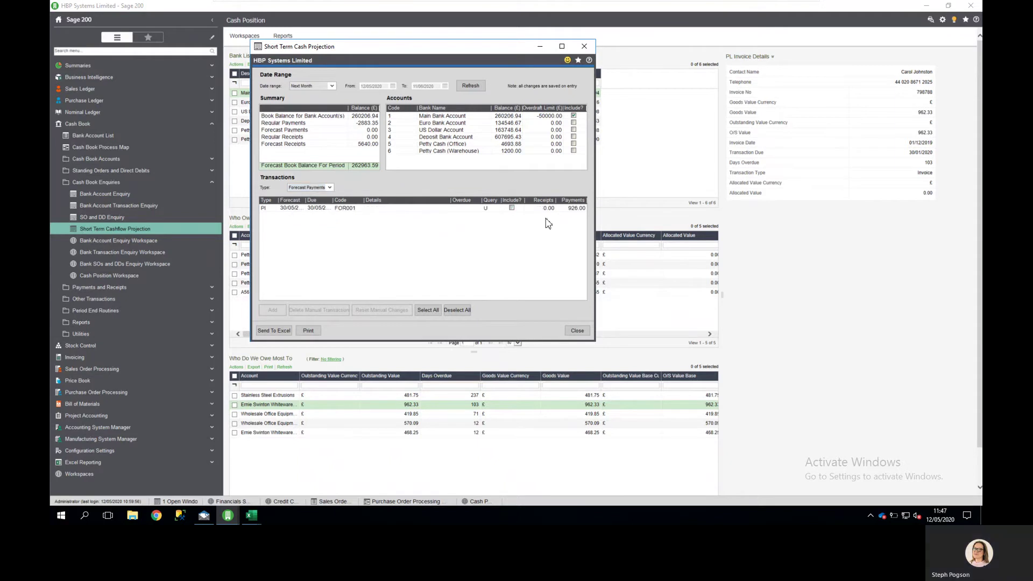
{"action": "left_click", "coordinate": [512, 208]}
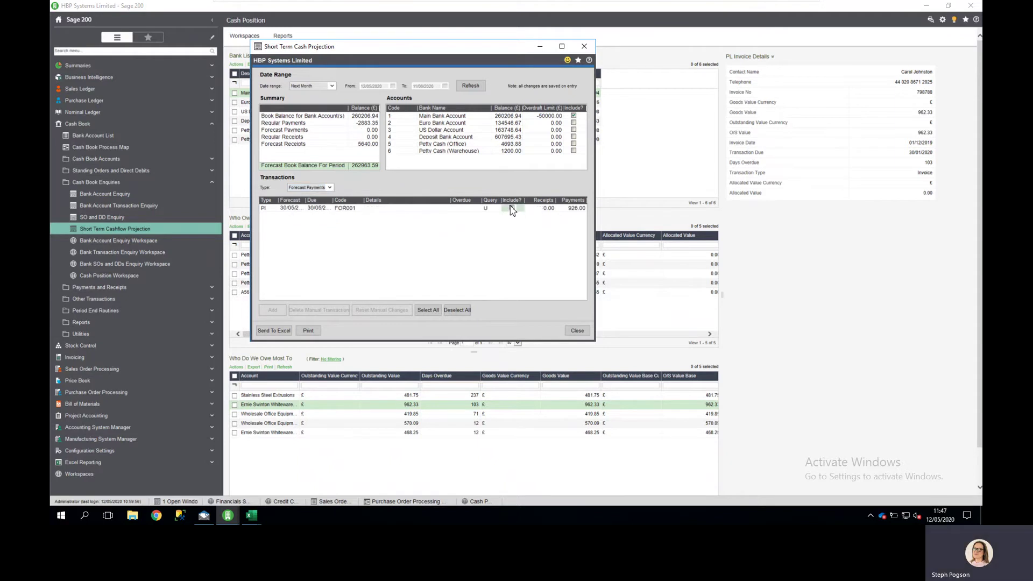
{"action": "left_click", "coordinate": [321, 187]}
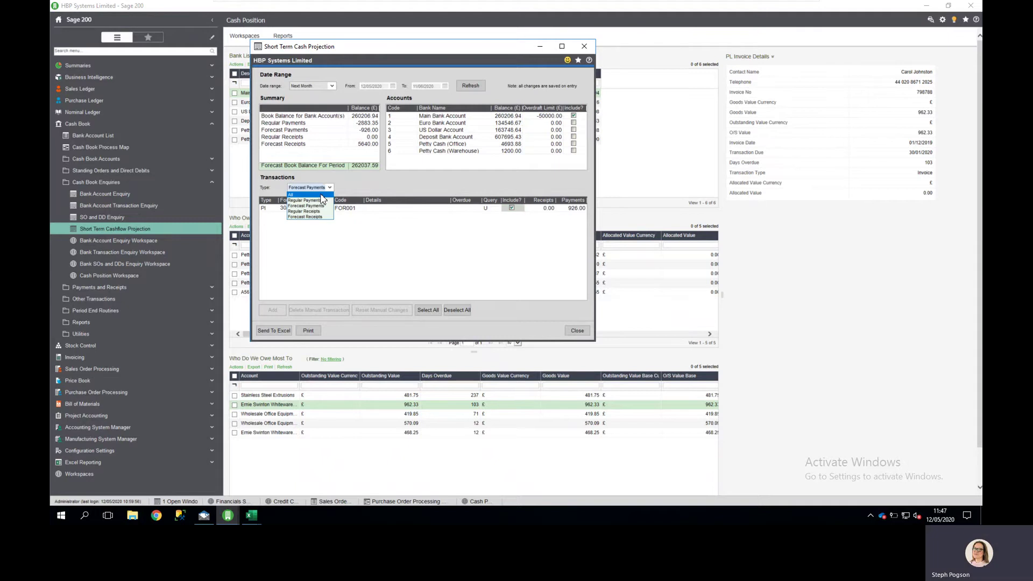
{"action": "left_click", "coordinate": [309, 194]}
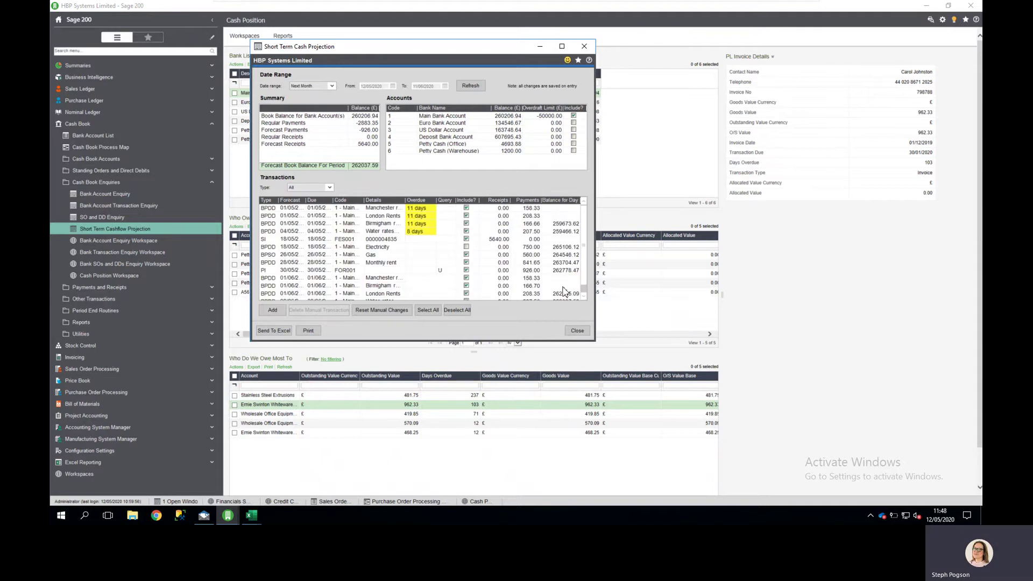
- Add a manual transaction due 19/05/2020 with the details LON002 Promised and a receipt of 4500.00
{"action": "left_click", "coordinate": [272, 309]}
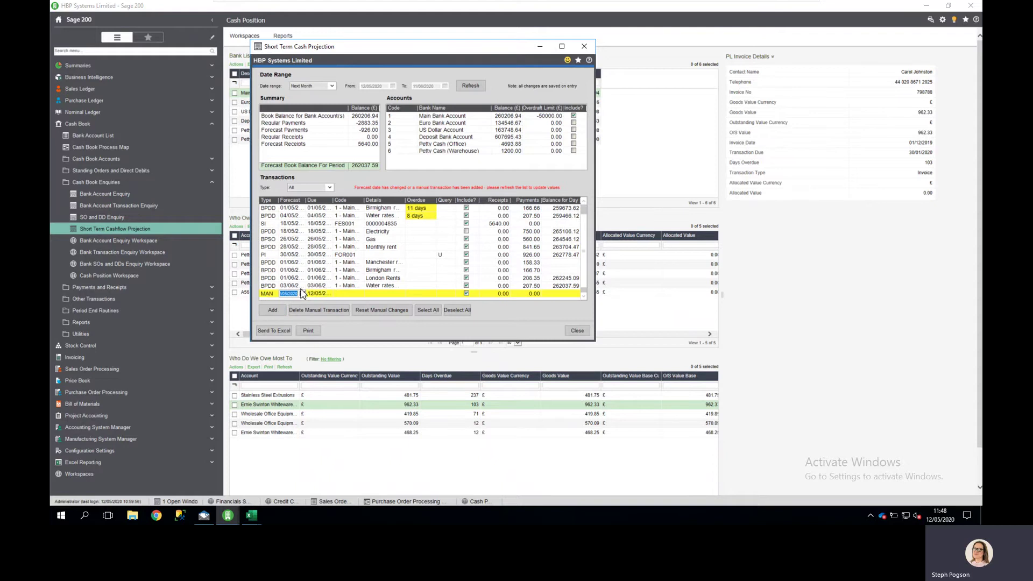
{"action": "left_click", "coordinate": [330, 295]}
{"action": "left_click", "coordinate": [328, 293]}
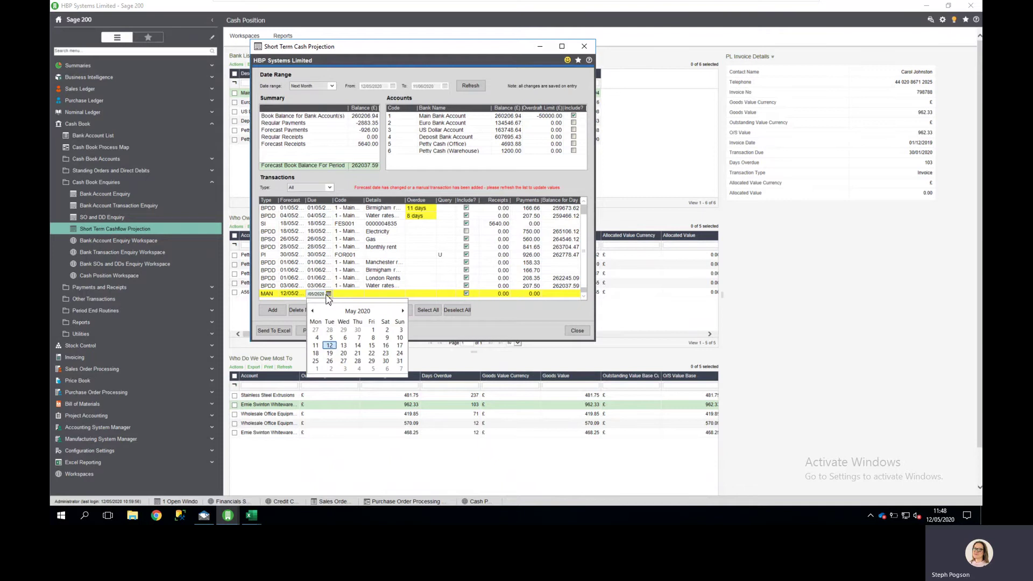
{"action": "left_click", "coordinate": [329, 353]}
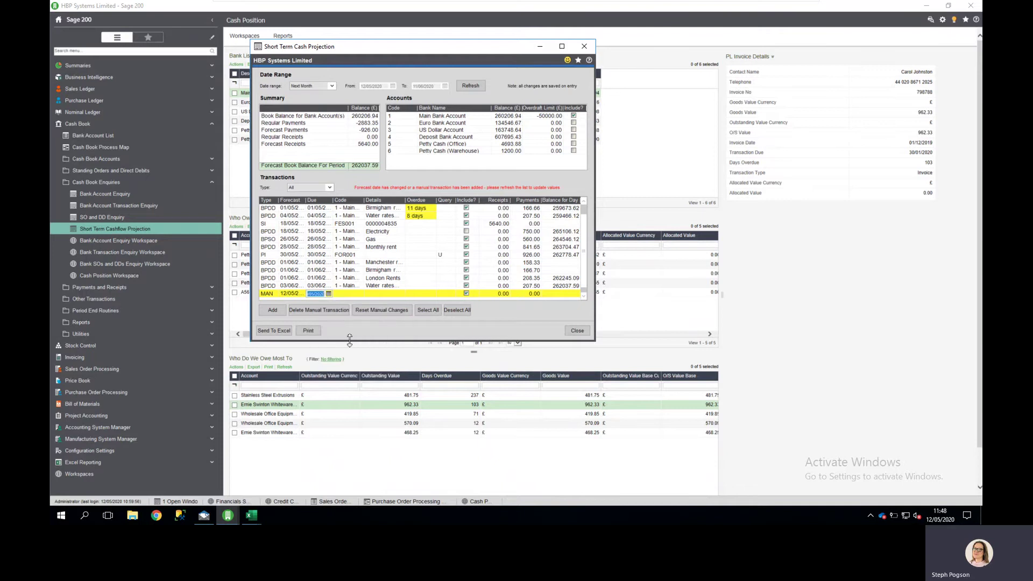
{"action": "left_click", "coordinate": [385, 296]}
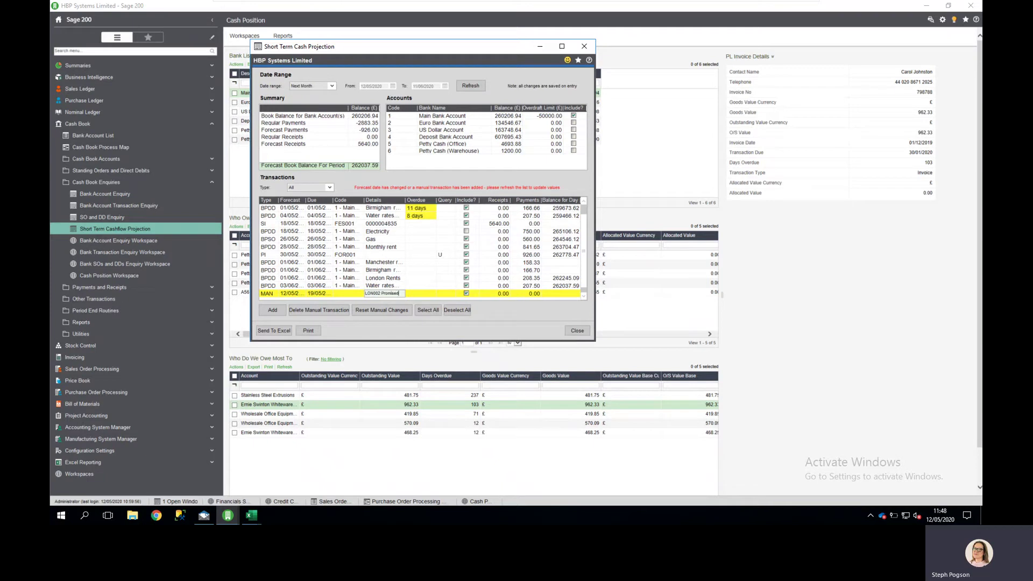
{"action": "type", "text": "LON002 Promised"}
{"action": "left_click", "coordinate": [496, 295]}
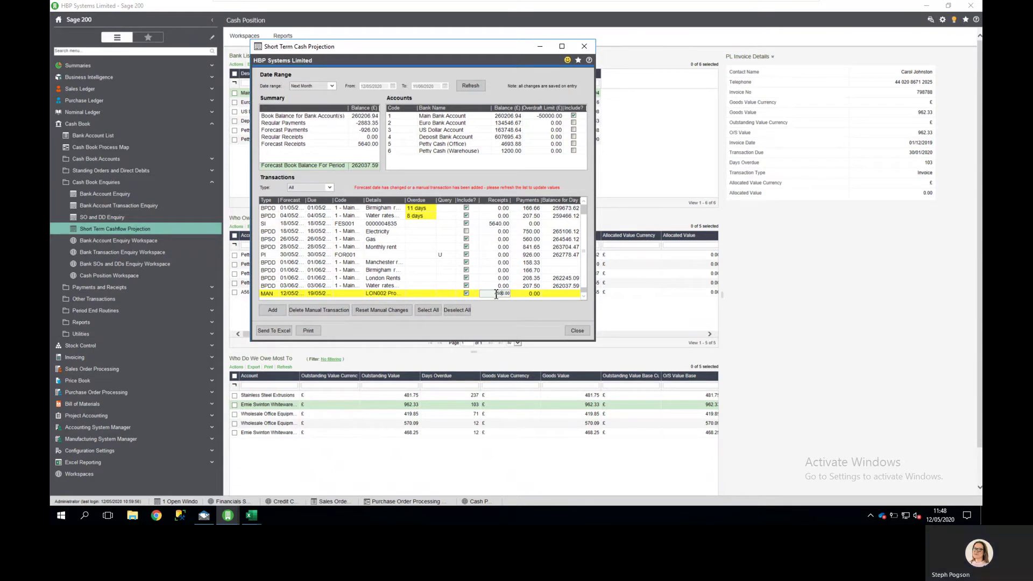
{"action": "type", "text": "4500.00"}
{"action": "left_click", "coordinate": [559, 296]}
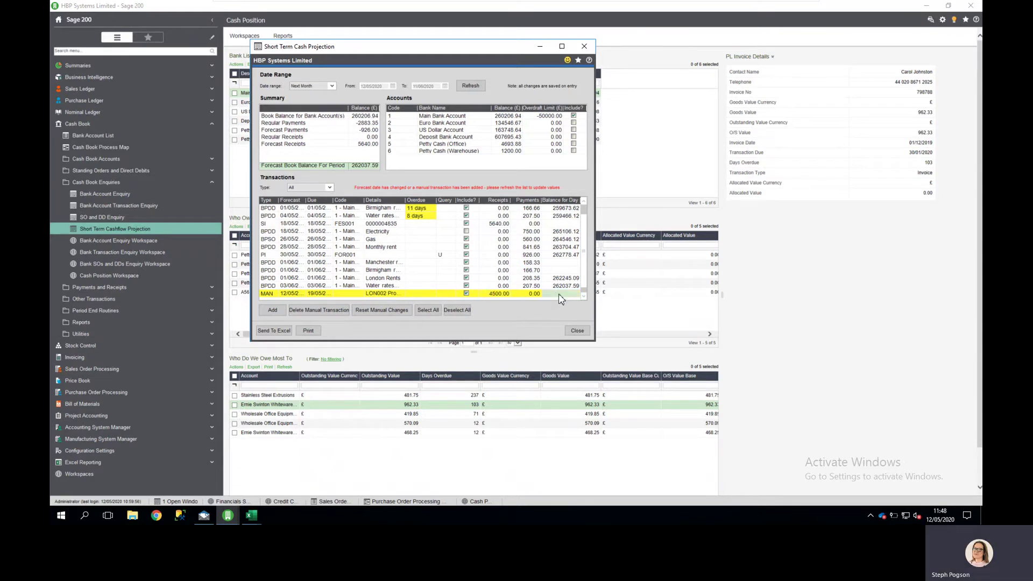
- Add a second manual transaction due 29/05/2020 with the details Wages
{"action": "left_click", "coordinate": [273, 310]}
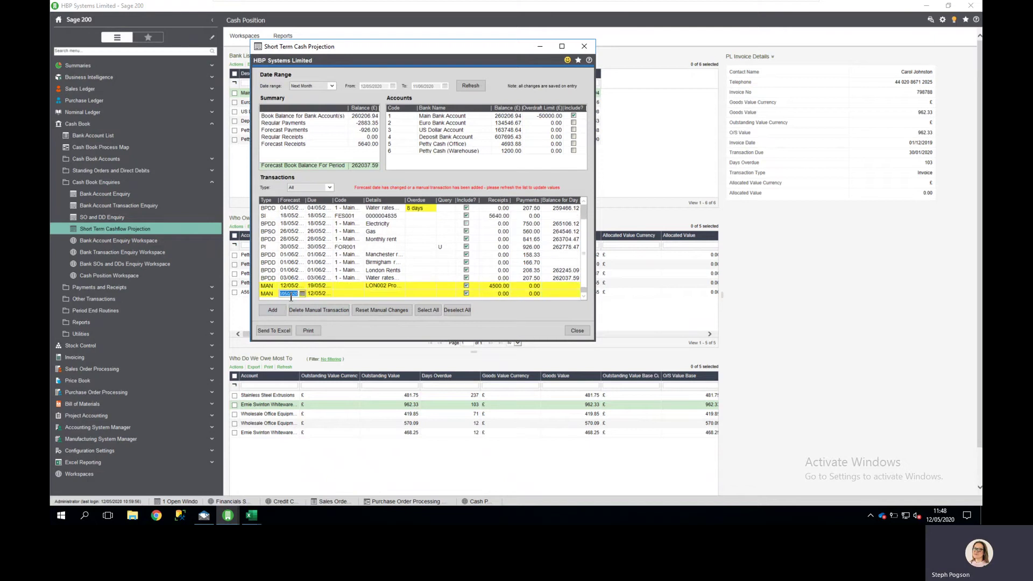
{"action": "left_click", "coordinate": [330, 296]}
{"action": "left_click", "coordinate": [329, 294]}
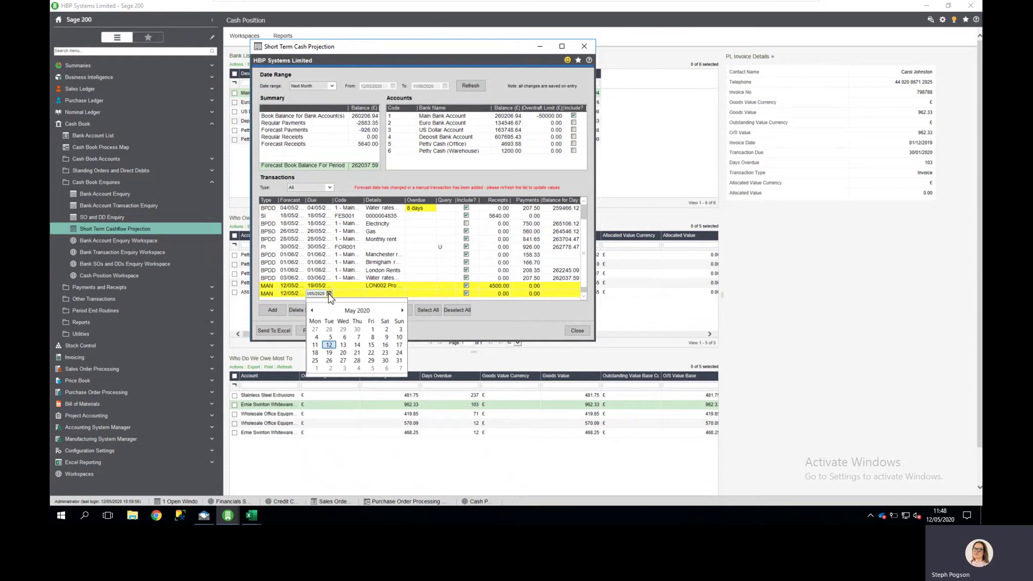
{"action": "left_click", "coordinate": [372, 361]}
{"action": "left_click", "coordinate": [385, 293]}
{"action": "type", "text": "Wages"}
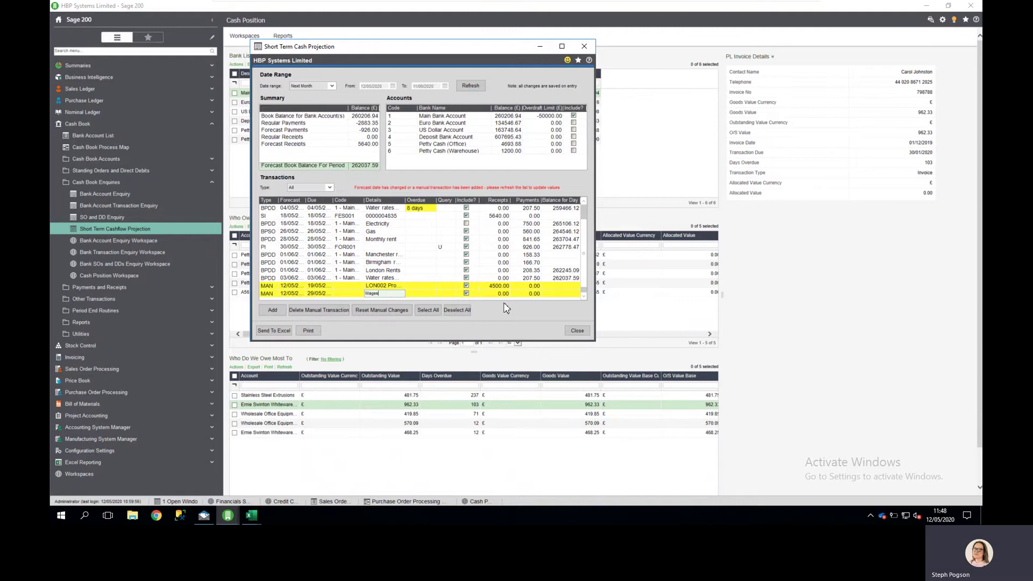
- Add a third manual transaction due 29/05/2020 with the details PAYE NI
{"action": "left_click", "coordinate": [523, 299]}
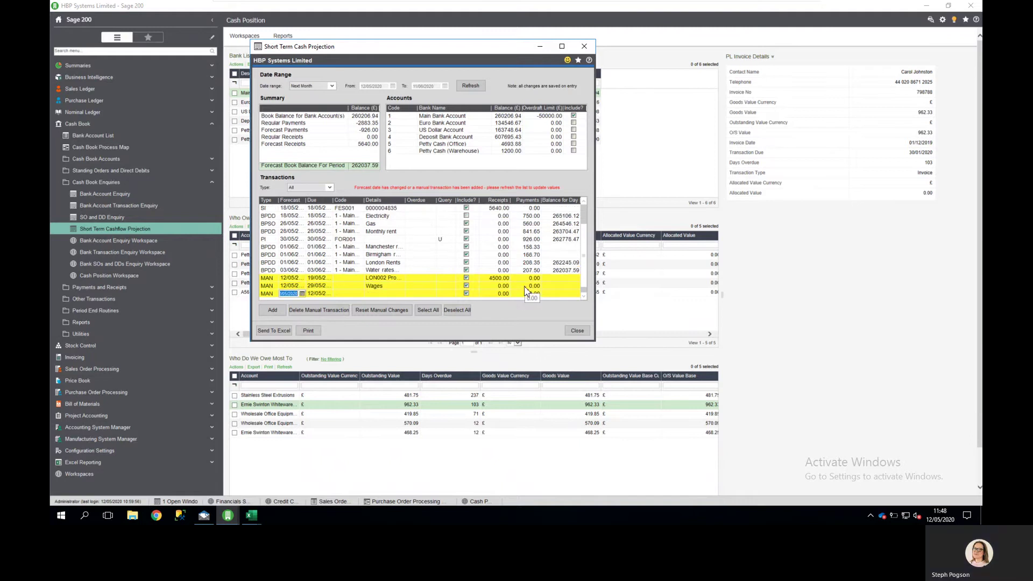
{"action": "left_click", "coordinate": [527, 287]}
{"action": "left_click", "coordinate": [329, 294]}
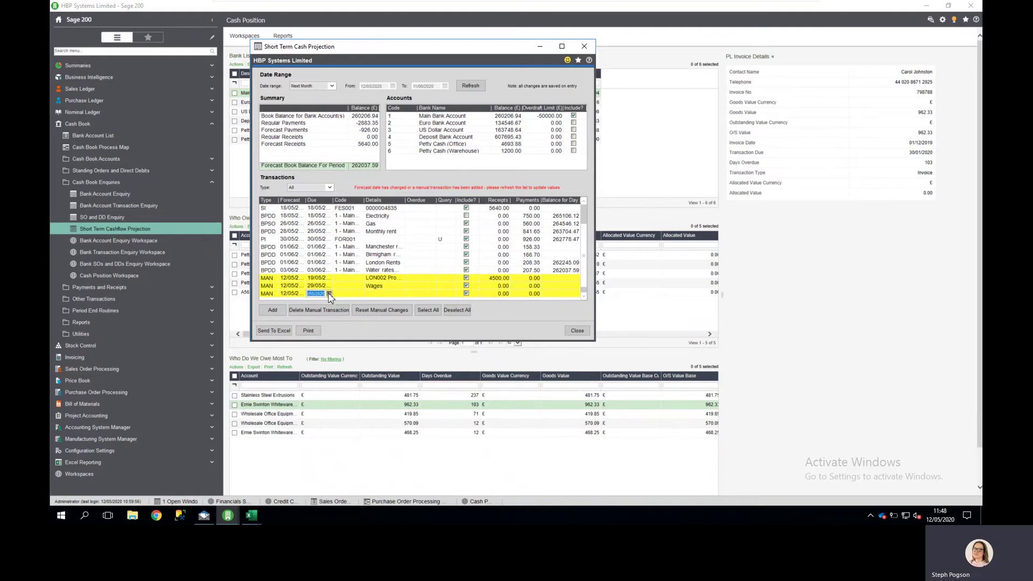
{"action": "left_click", "coordinate": [329, 294]}
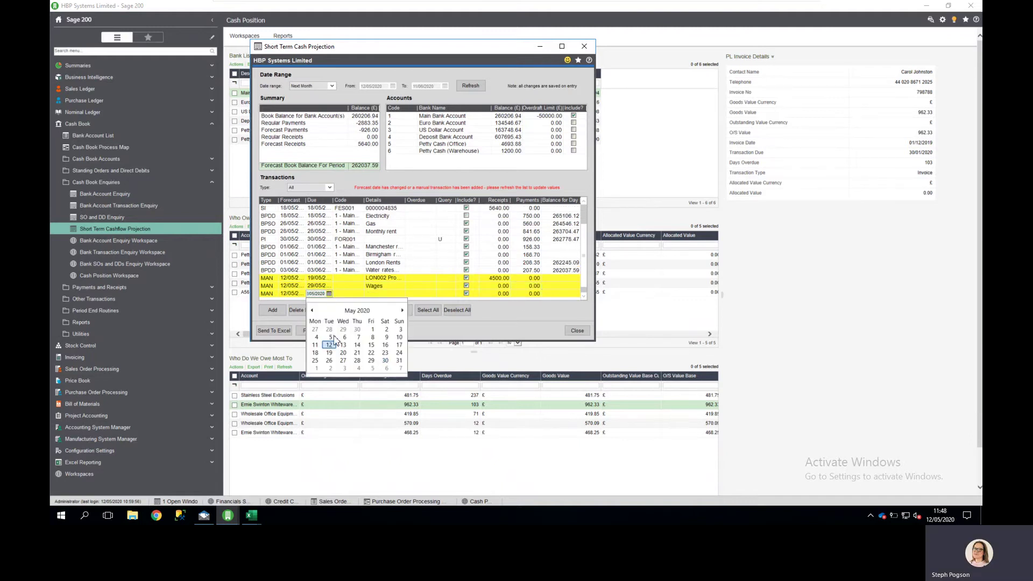
{"action": "left_click", "coordinate": [371, 364]}
{"action": "left_click", "coordinate": [365, 293]}
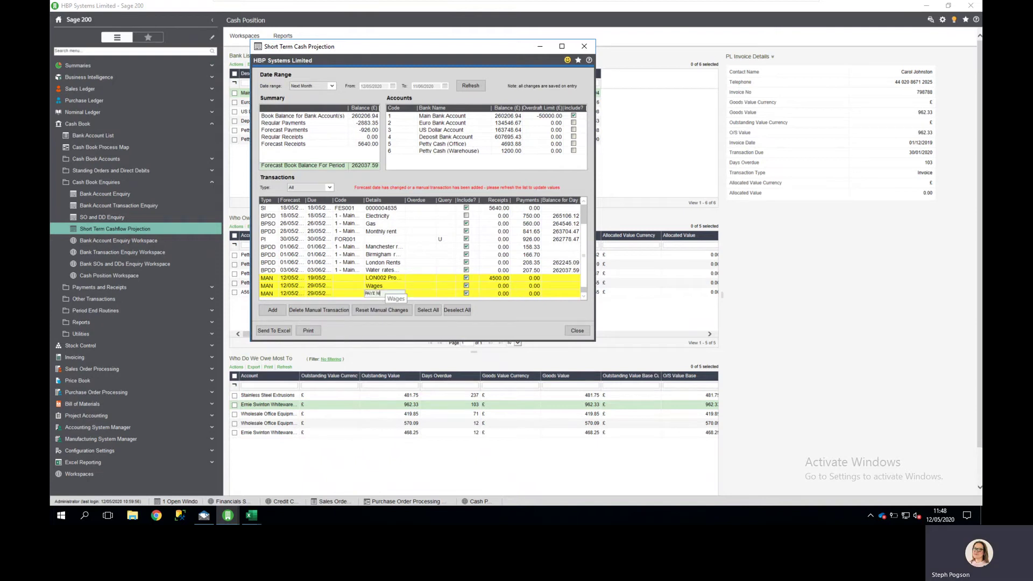
- Set the payment amounts to 47000.00 for Wages and 8000.00 for PAYE NI
{"action": "left_click", "coordinate": [522, 286]}
{"action": "left_click", "coordinate": [530, 294]}
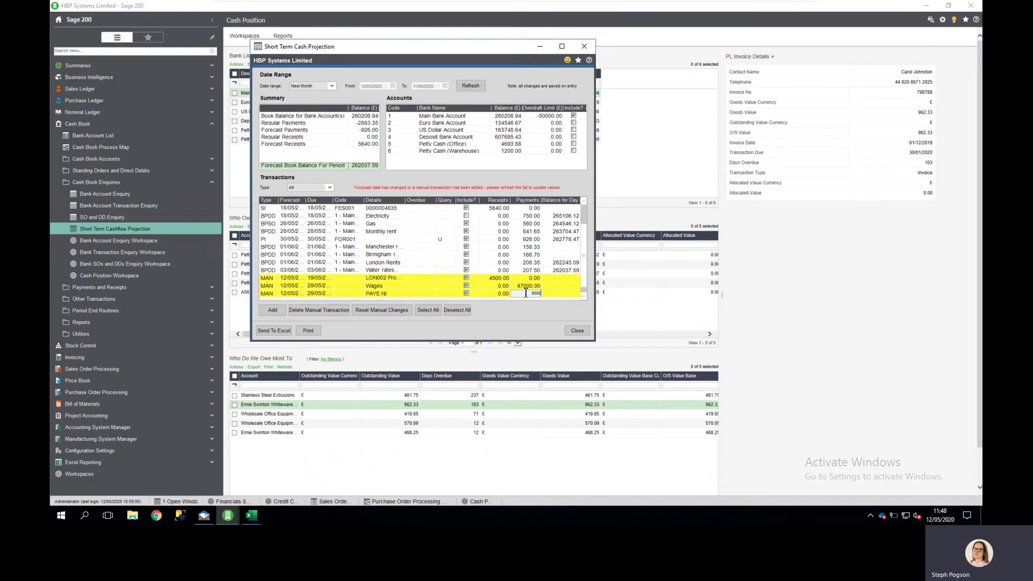
{"action": "key", "text": "Tab"}
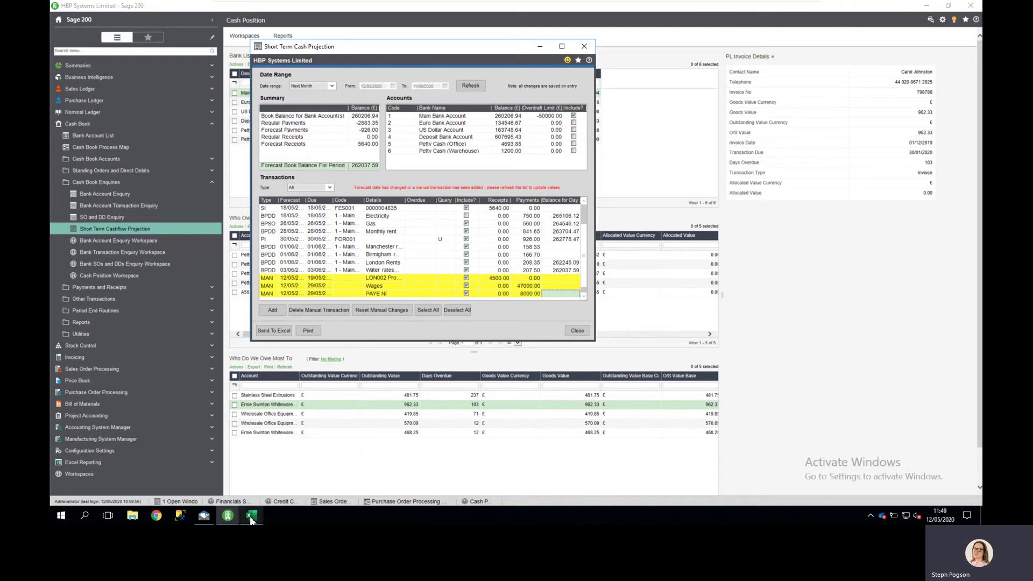
- Export the cash projection to Excel and add two blank worksheets to the exported workbook
{"action": "mouse_move", "coordinate": [251, 519]}
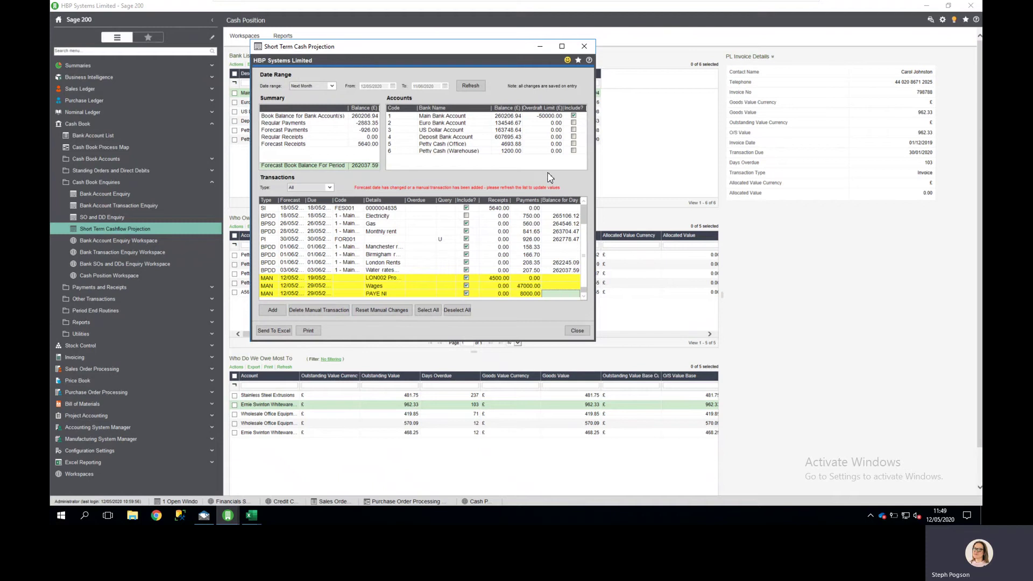
{"action": "left_click", "coordinate": [284, 333]}
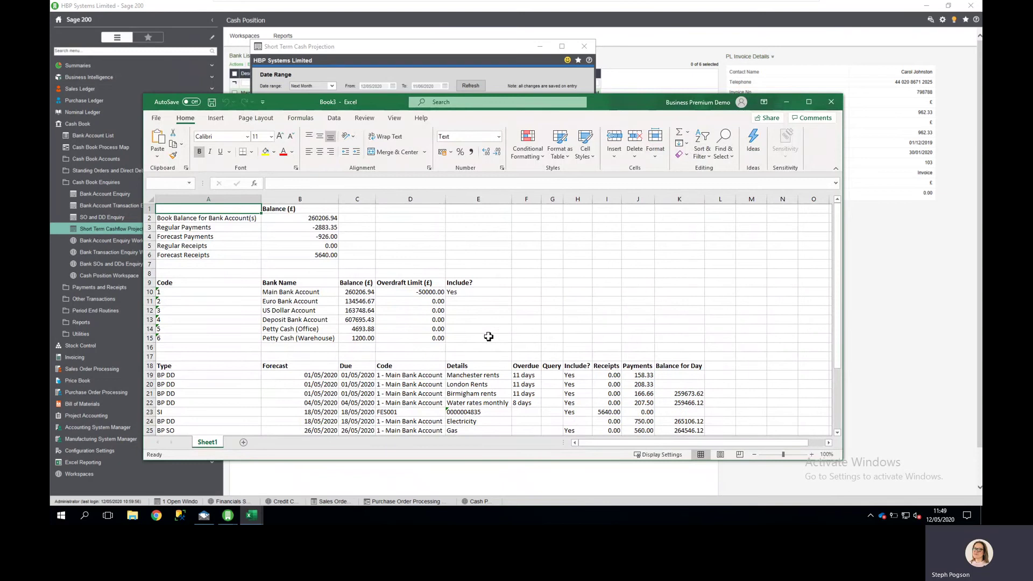
{"action": "left_click", "coordinate": [243, 442]}
{"action": "left_click", "coordinate": [273, 442]}
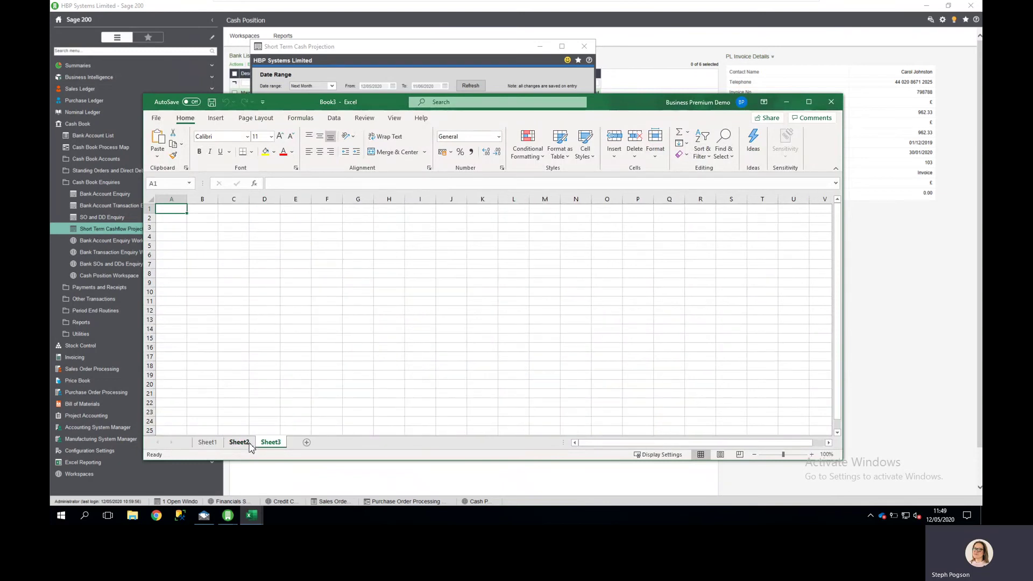
- Copy the entire purchase order export from Book2 and paste it into Sheet2 of Book3
{"action": "left_click", "coordinate": [253, 516]}
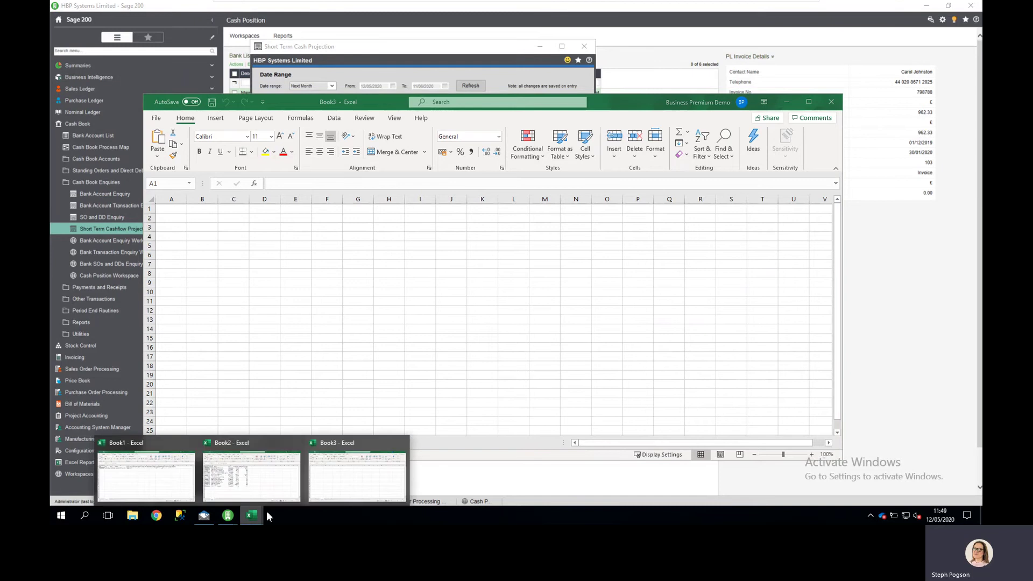
{"action": "left_click", "coordinate": [265, 491]}
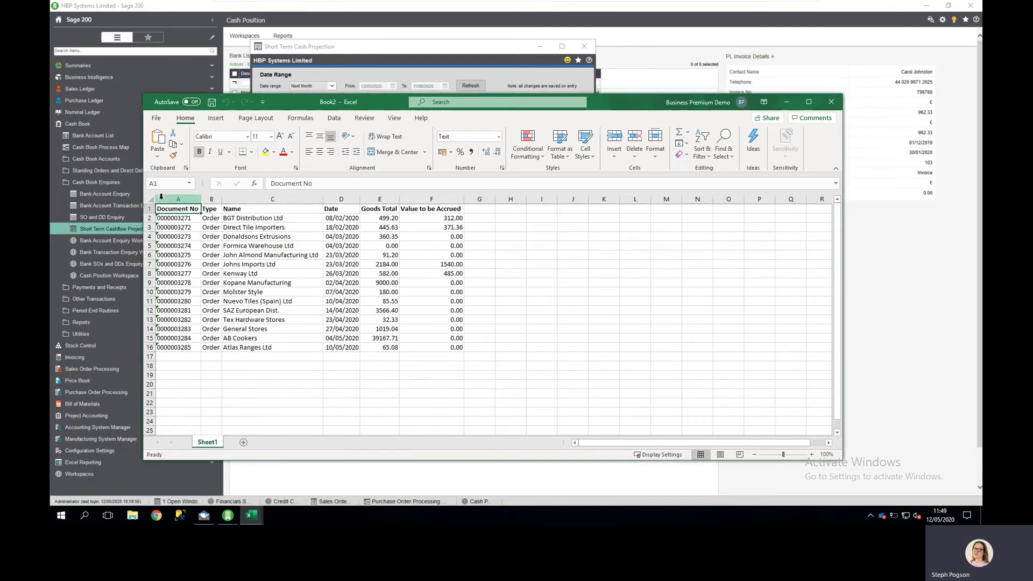
{"action": "right_click", "coordinate": [152, 199]}
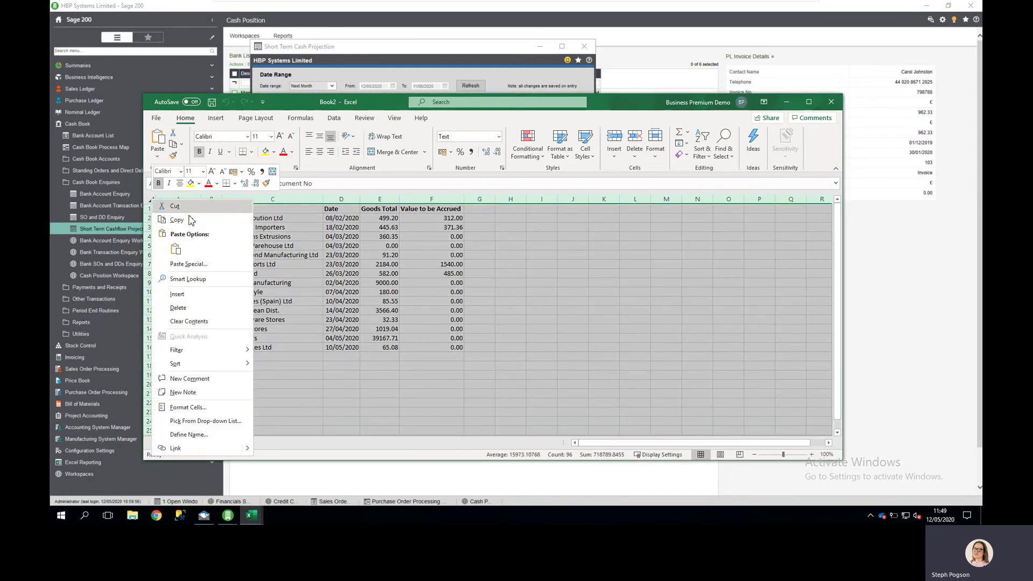
{"action": "left_click", "coordinate": [196, 220]}
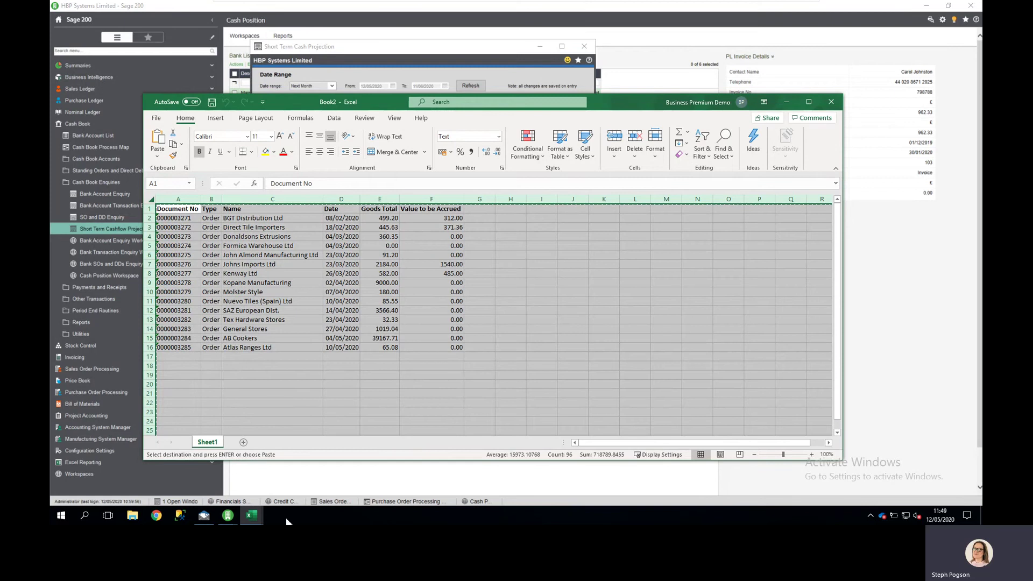
{"action": "left_click", "coordinate": [260, 520]}
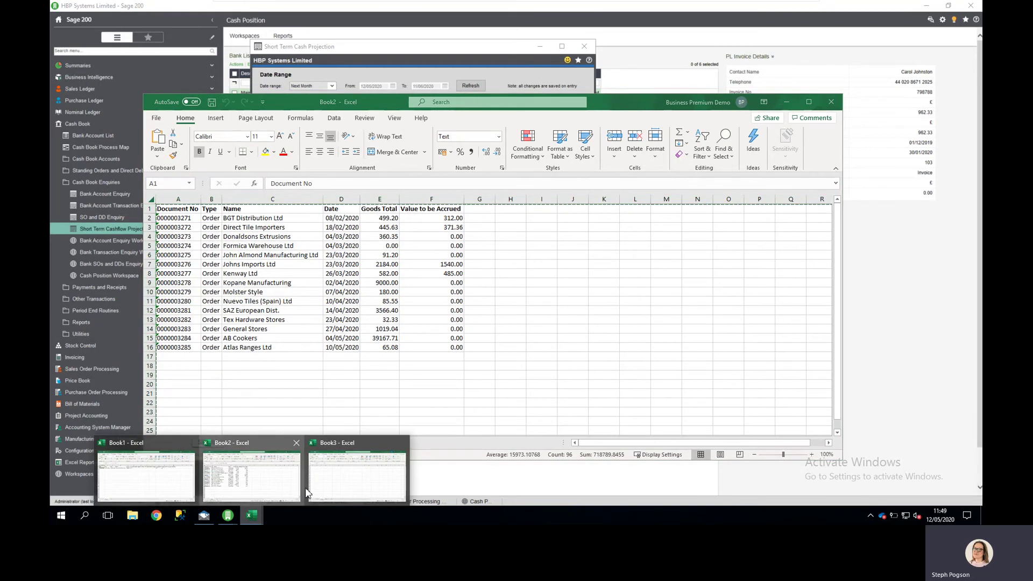
{"action": "left_click", "coordinate": [361, 484]}
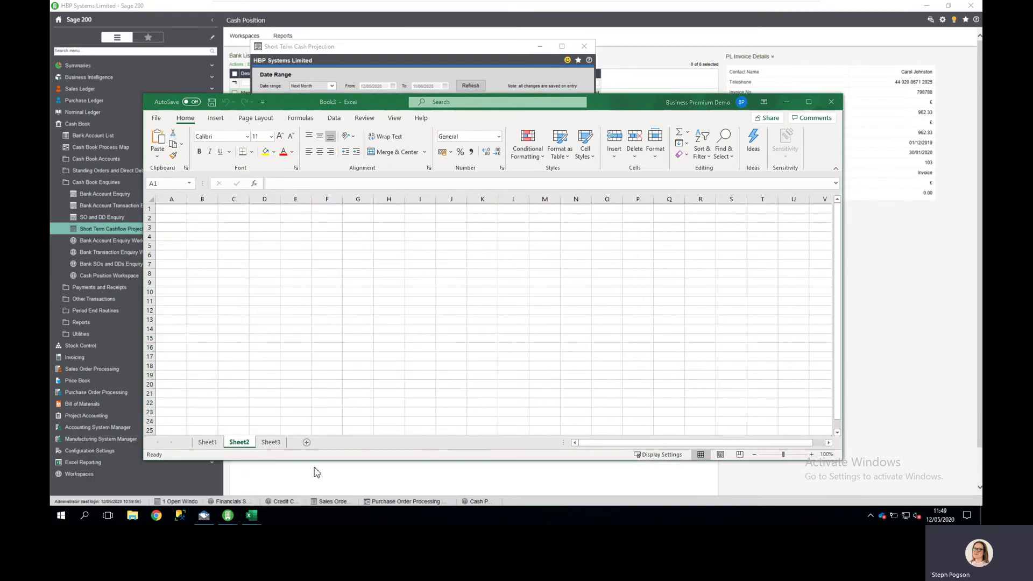
{"action": "left_click", "coordinate": [150, 197]}
{"action": "right_click", "coordinate": [151, 199]}
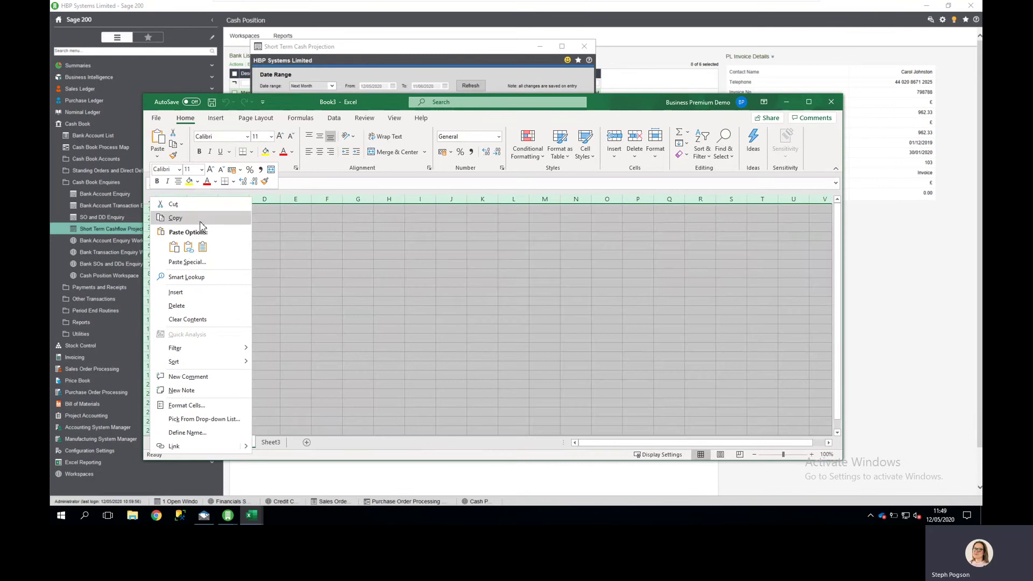
{"action": "left_click", "coordinate": [173, 248]}
{"action": "left_click", "coordinate": [501, 285]}
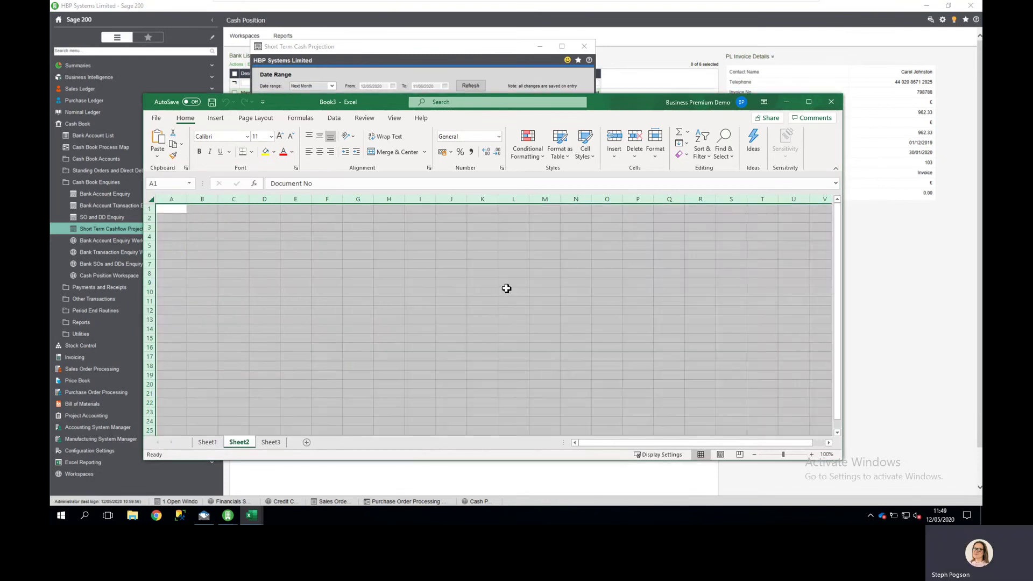
- Copy the entire sales order export from Book1 and paste it into Sheet3 of Book3
{"action": "left_click", "coordinate": [270, 442]}
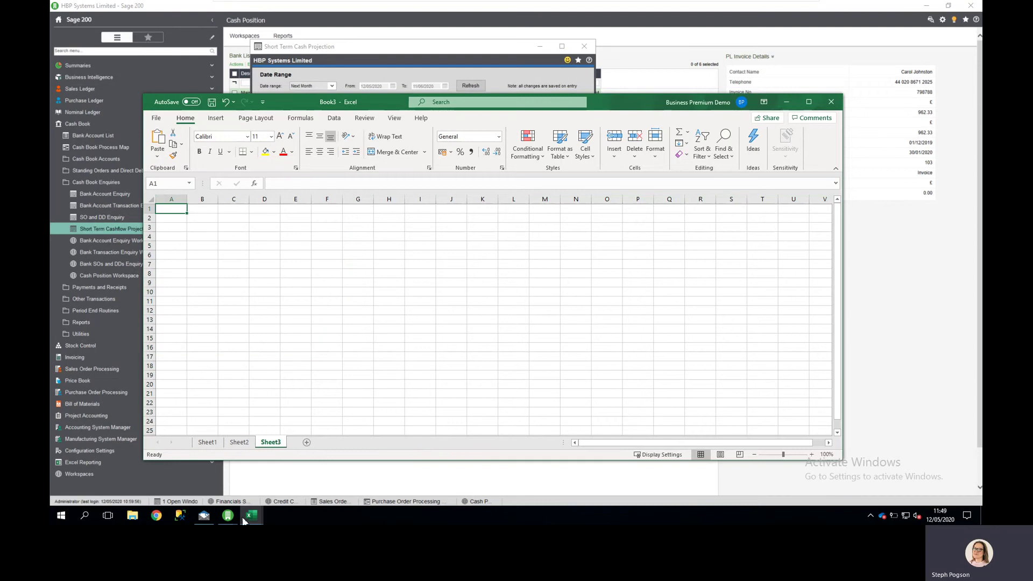
{"action": "mouse_move", "coordinate": [251, 515]}
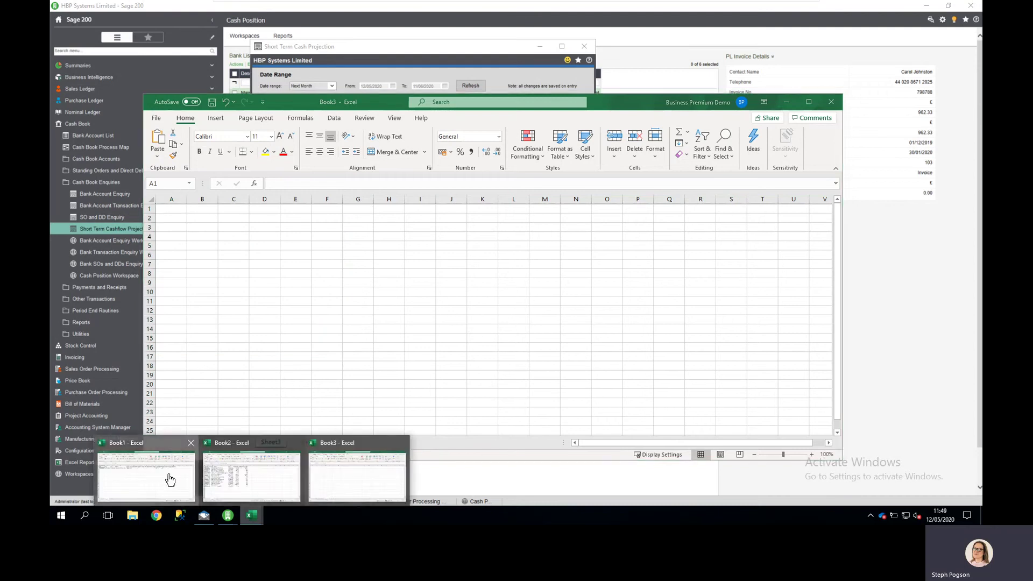
{"action": "left_click", "coordinate": [169, 477]}
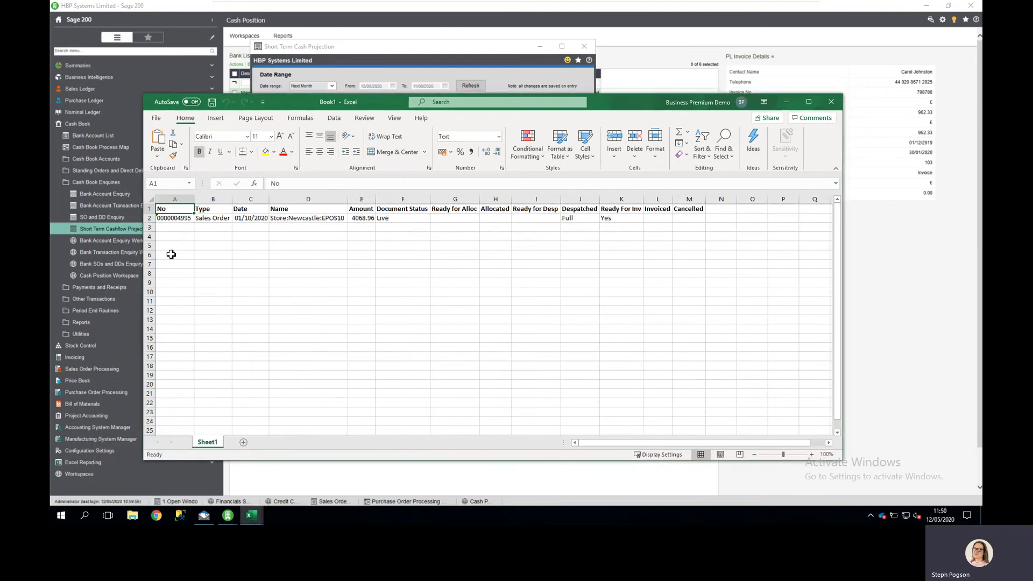
{"action": "right_click", "coordinate": [151, 201]}
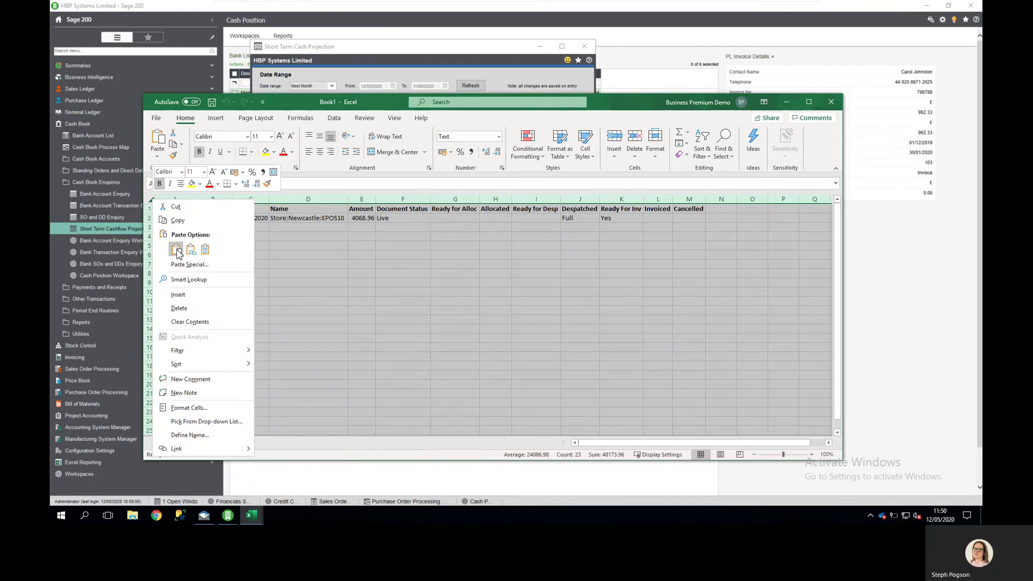
{"action": "left_click", "coordinate": [177, 249]}
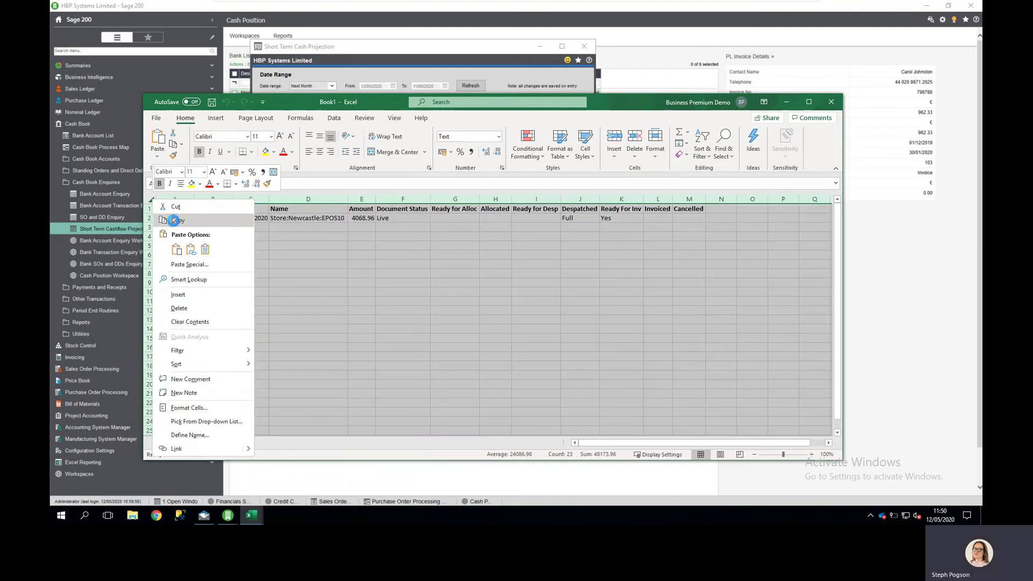
{"action": "left_click", "coordinate": [173, 221]}
{"action": "mouse_move", "coordinate": [253, 517]}
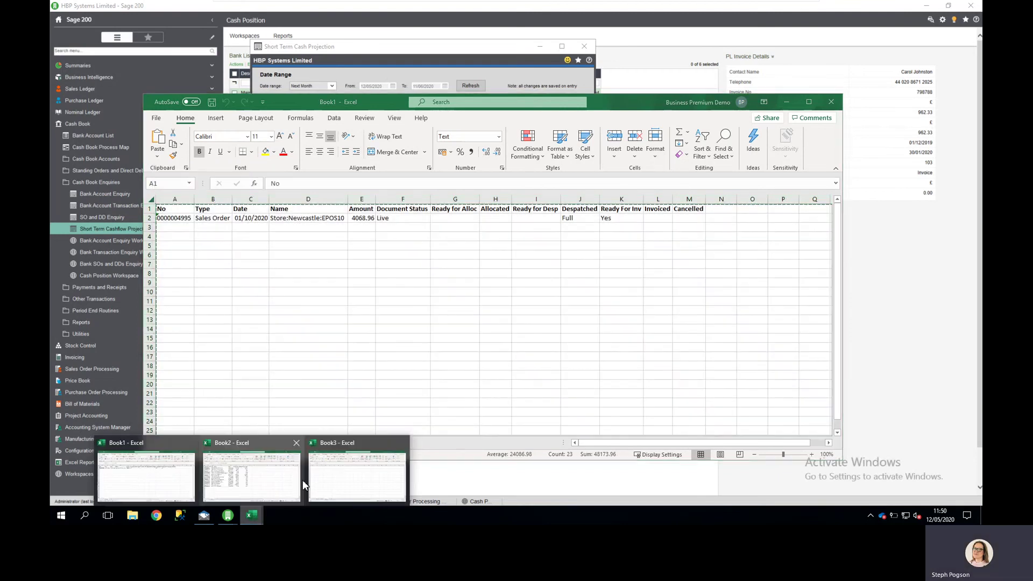
{"action": "left_click", "coordinate": [346, 480]}
{"action": "left_click", "coordinate": [150, 198]}
{"action": "right_click", "coordinate": [151, 199]}
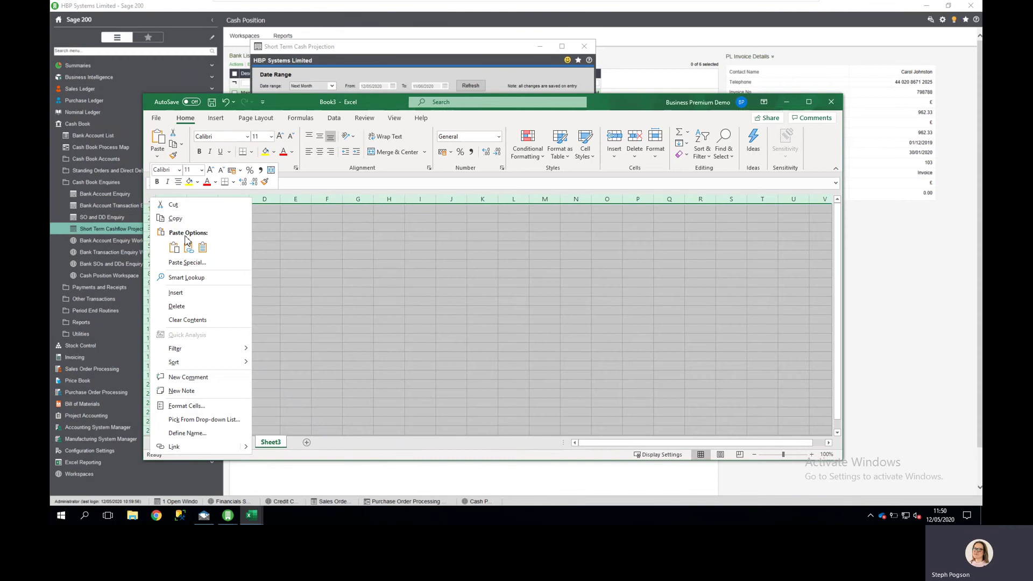
{"action": "left_click", "coordinate": [173, 248]}
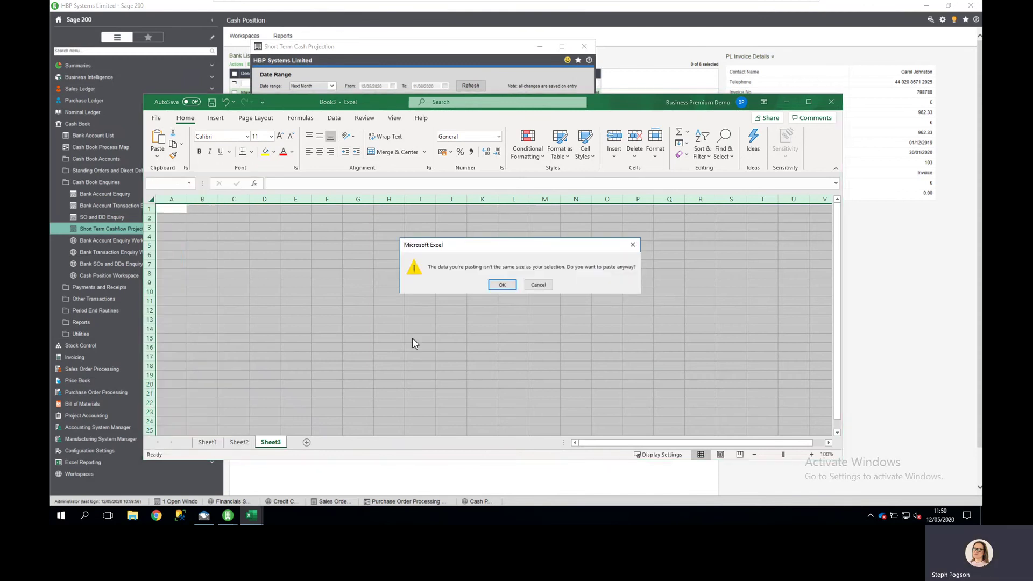
{"action": "left_click", "coordinate": [501, 285]}
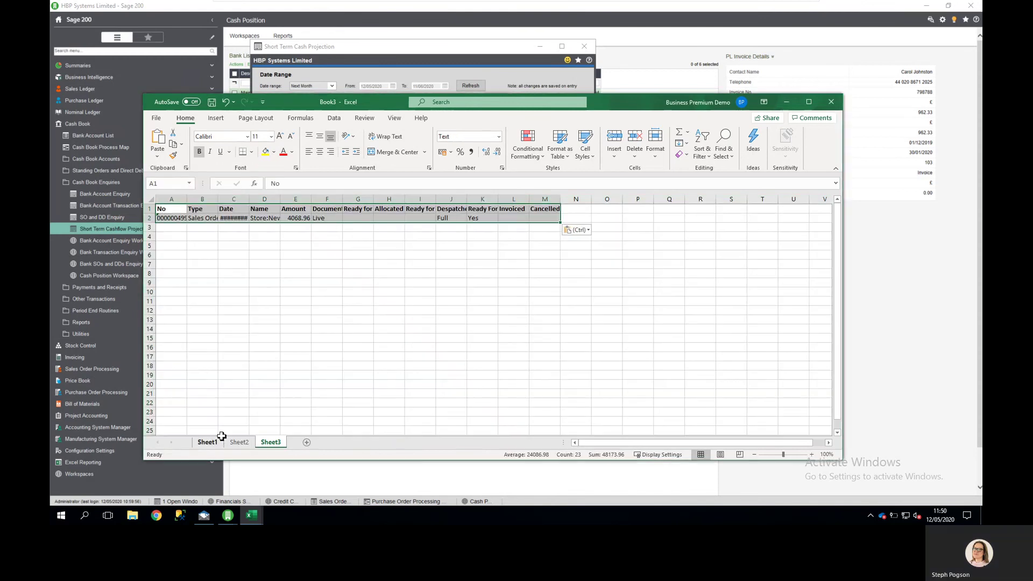
- Insert a row above Regular Receipts in Sheet1 and label it GRNI in cell A5
{"action": "left_click", "coordinate": [208, 442]}
{"action": "left_click", "coordinate": [173, 263]}
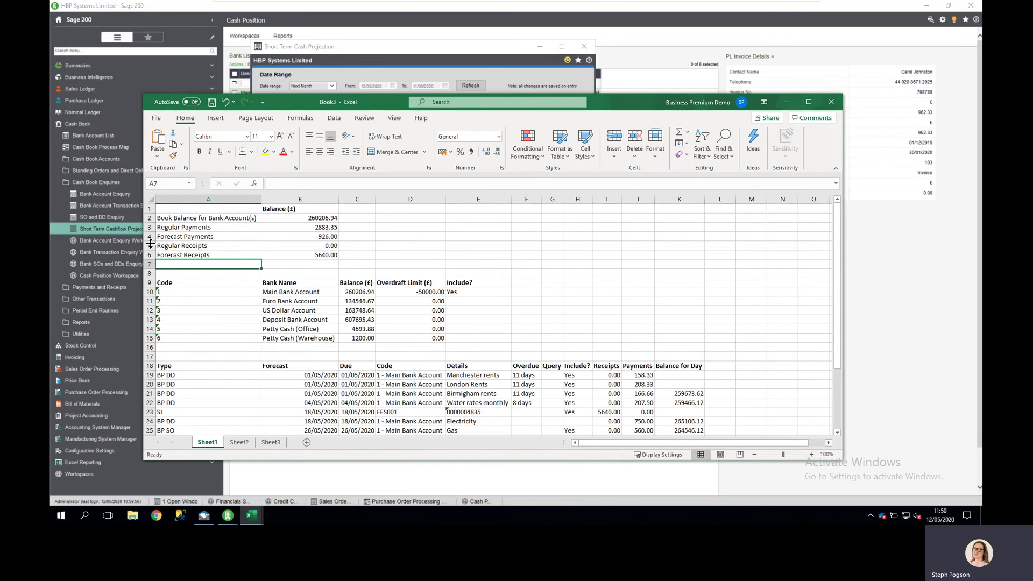
{"action": "left_click", "coordinate": [148, 247]}
{"action": "right_click", "coordinate": [149, 248]}
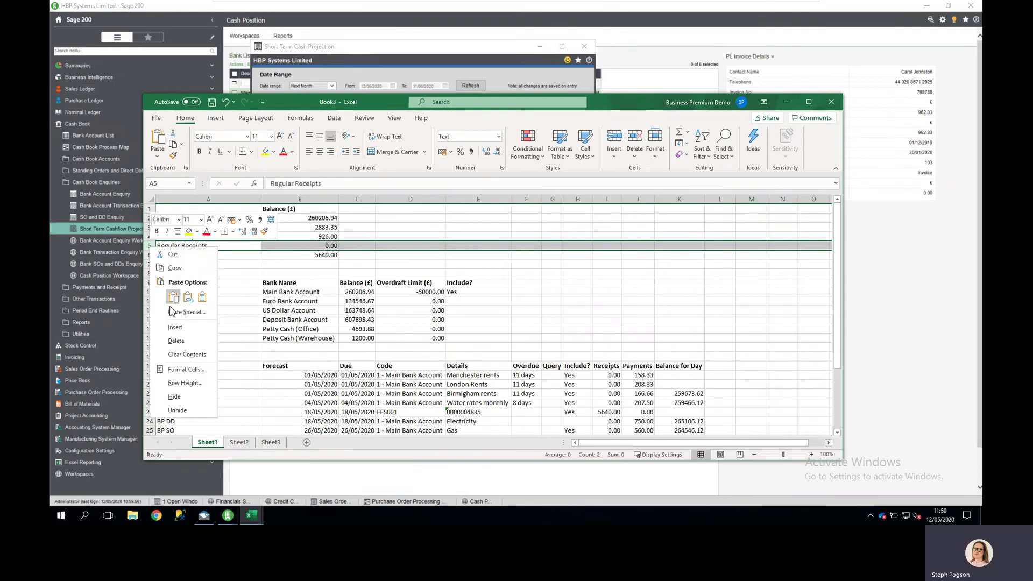
{"action": "left_click", "coordinate": [174, 327]}
{"action": "left_click", "coordinate": [185, 246]}
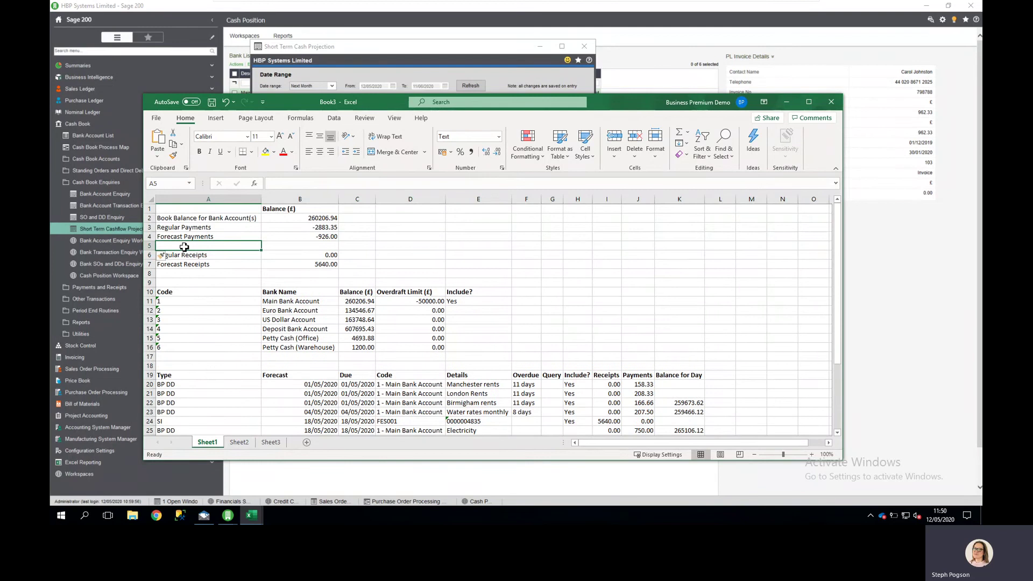
{"action": "type", "text": "GRNI"}
{"action": "key", "text": "Tab"}
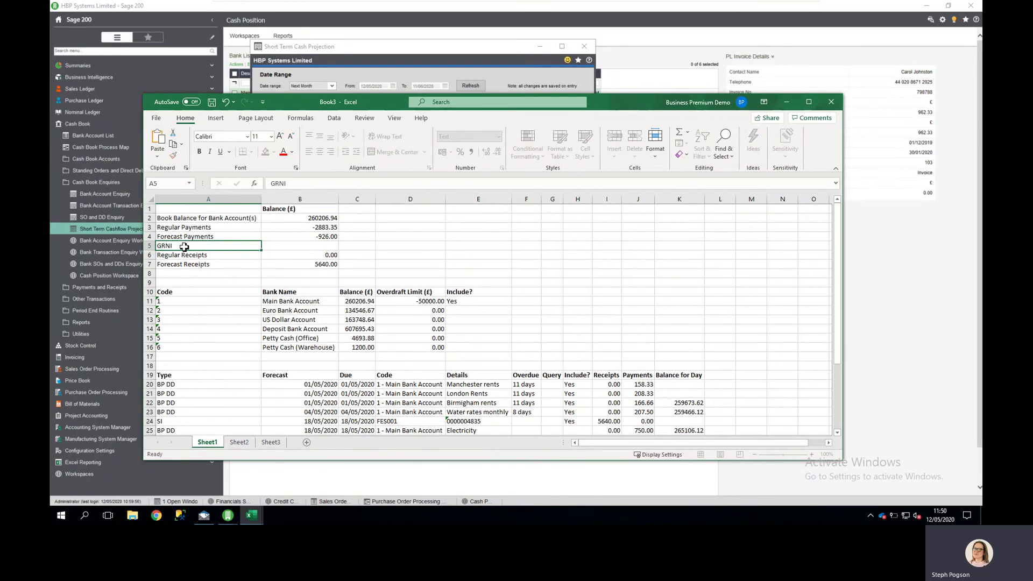
- Enter the formula =sum(Sheet2!F2:F16)*-1 in cell B5 to total the values to be accrued as a negative
{"action": "type", "text": "="}
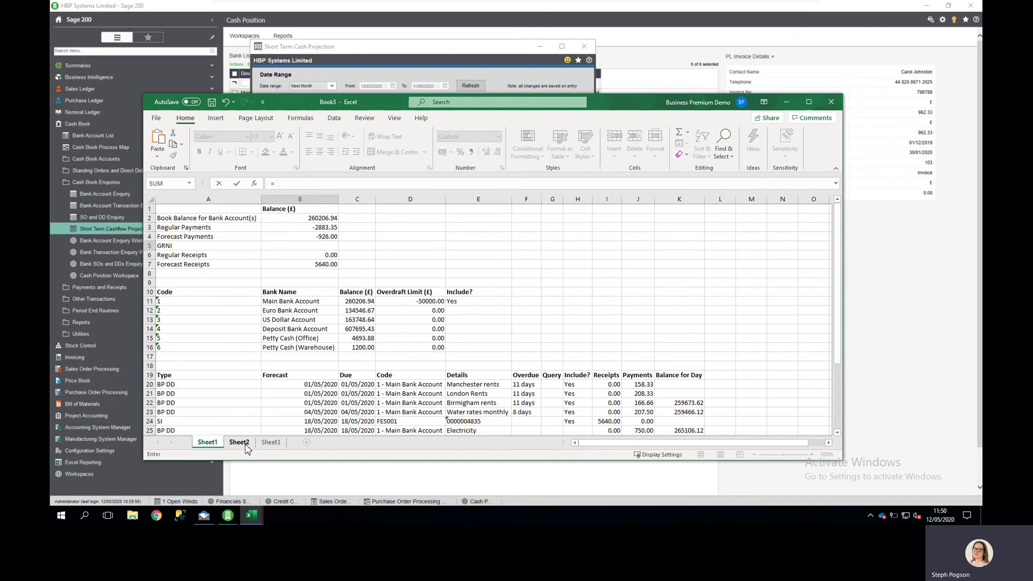
{"action": "left_click", "coordinate": [241, 442]}
{"action": "left_click", "coordinate": [332, 358]}
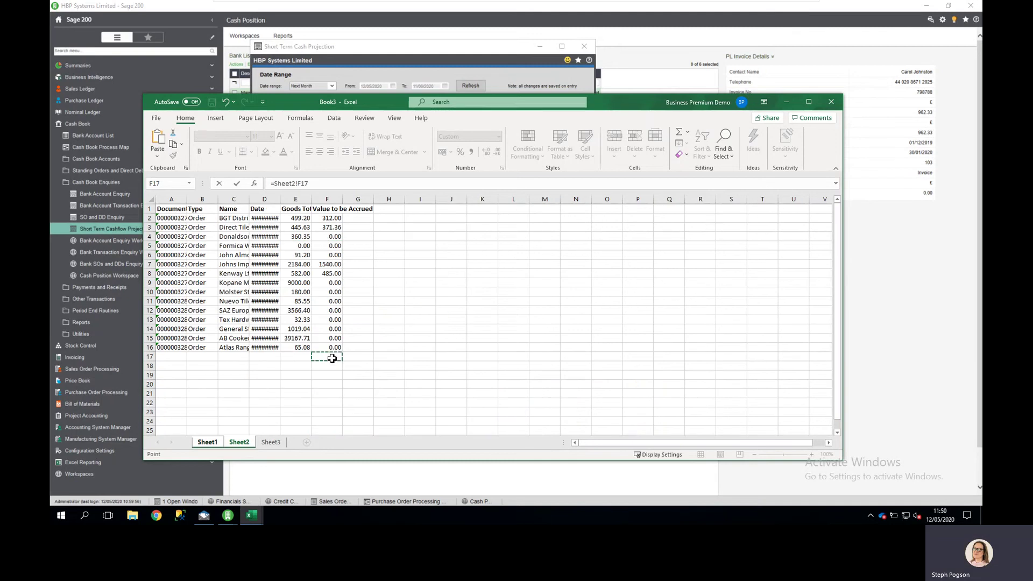
{"action": "left_click", "coordinate": [284, 182]}
{"action": "type", "text": "sum("}
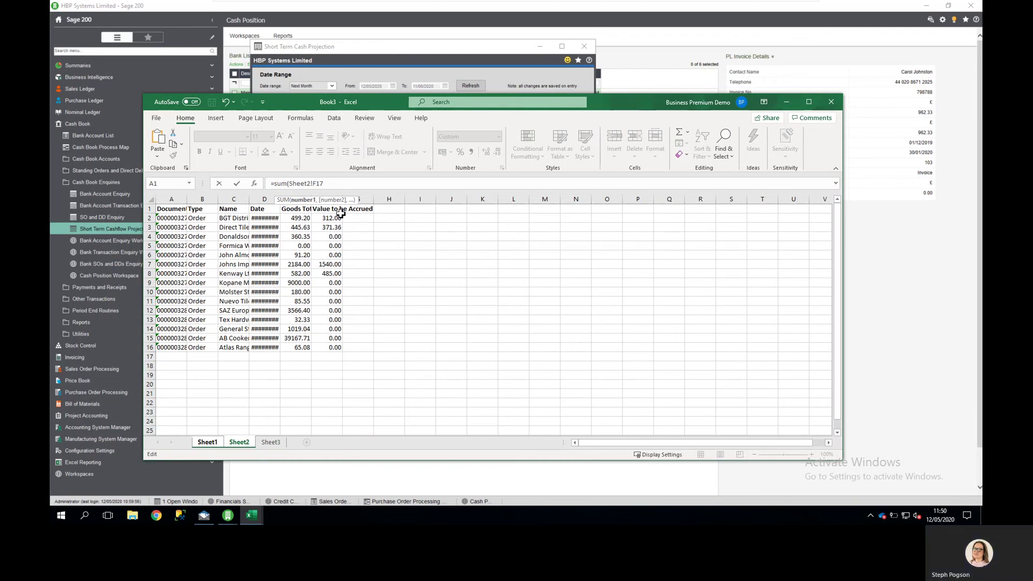
{"action": "left_click_drag", "start_coordinate": [289, 184], "coordinate": [320, 350]}
{"action": "type", "text": ")*-1"}
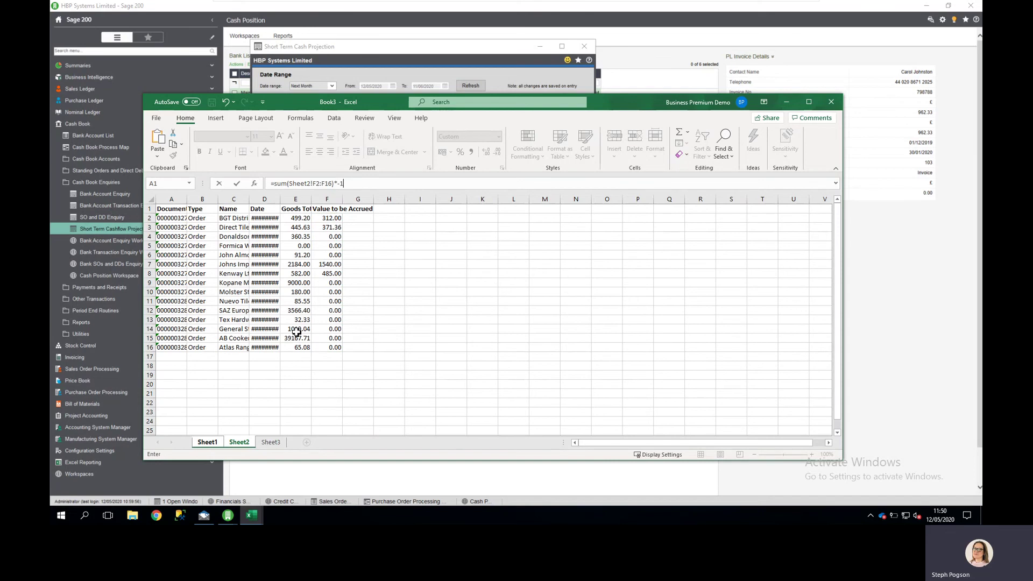
{"action": "key", "text": "Return"}
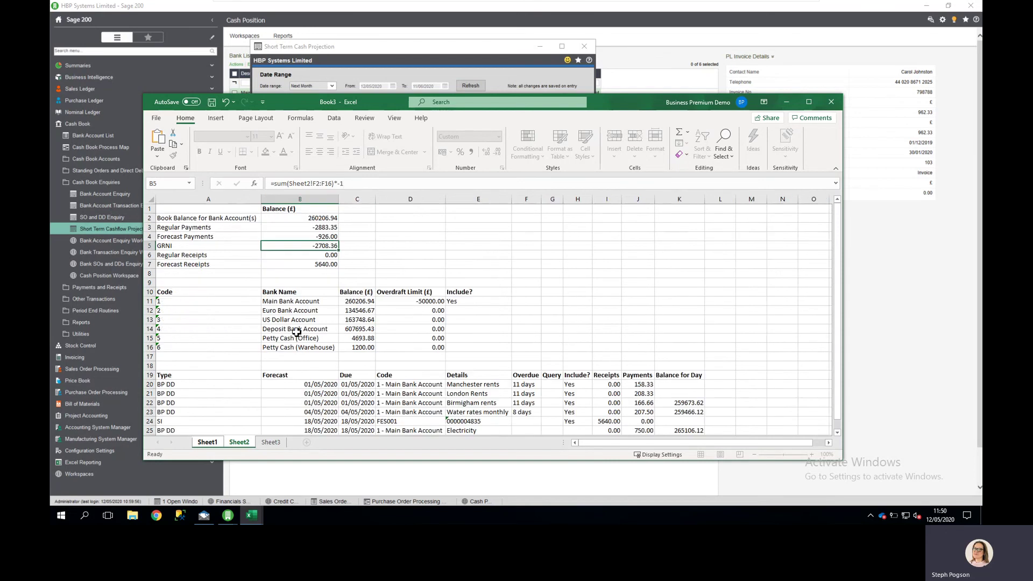
- Label cell A8, below Forecast Receipts, as Despatched Not Invoiced
{"action": "left_click", "coordinate": [151, 273]}
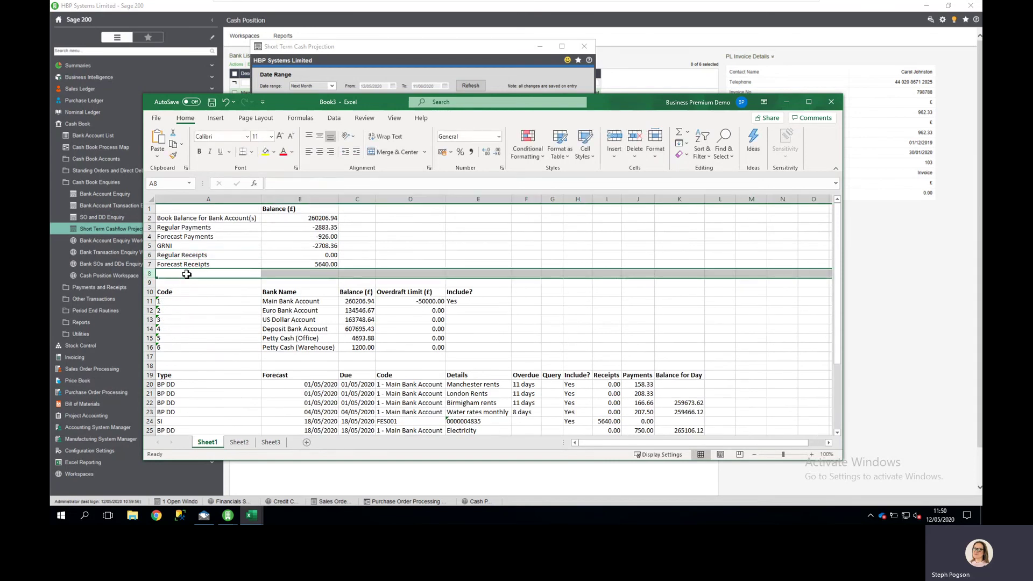
{"action": "left_click", "coordinate": [186, 275]}
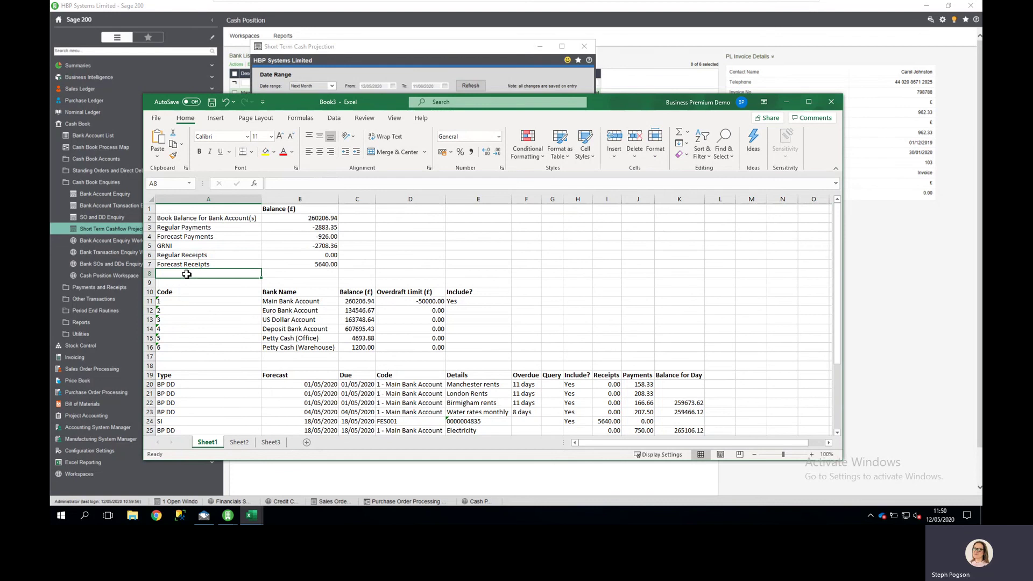
{"action": "type", "text": "Despat"}
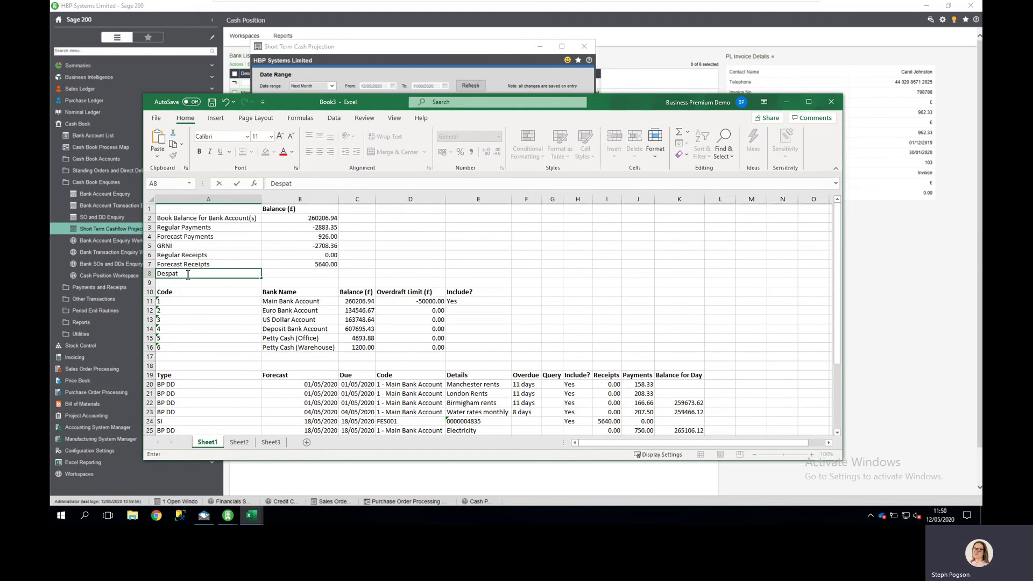
{"action": "type", "text": "ched Not Invoiced"}
{"action": "key", "text": "Tab"}
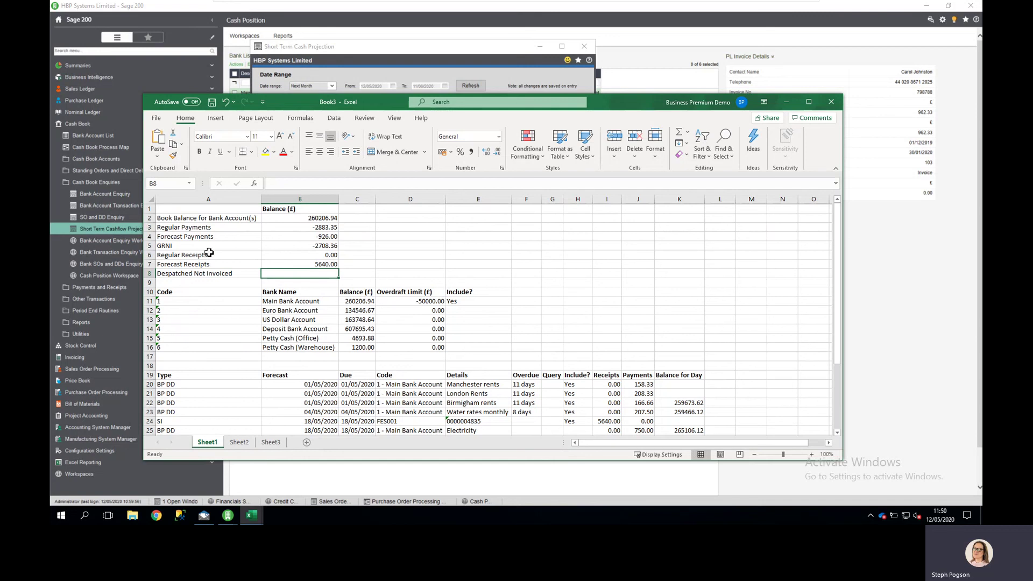
- Link cell B8 to the sales order amount in cell E2 of Sheet3
{"action": "type", "text": "="}
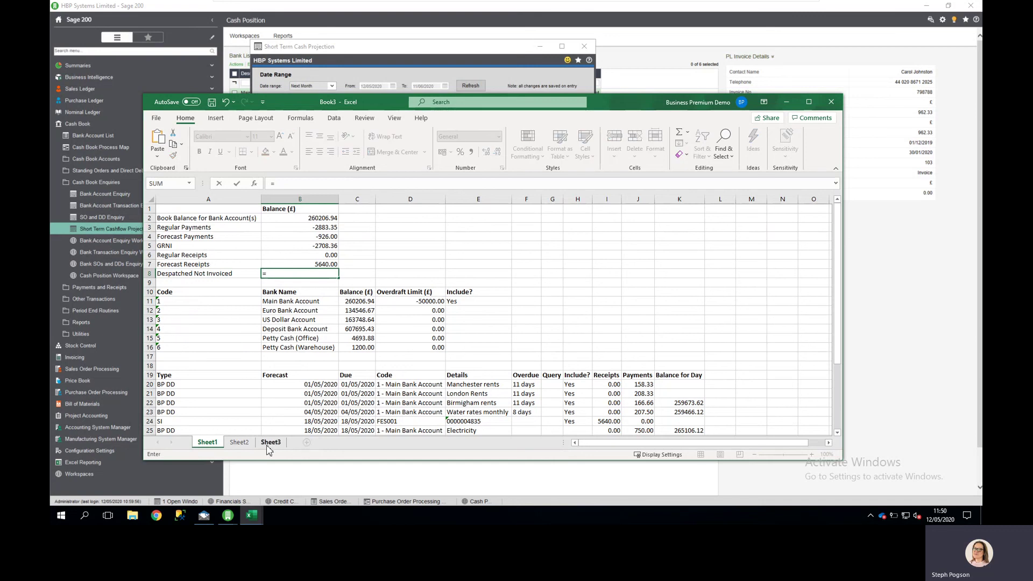
{"action": "left_click", "coordinate": [270, 444]}
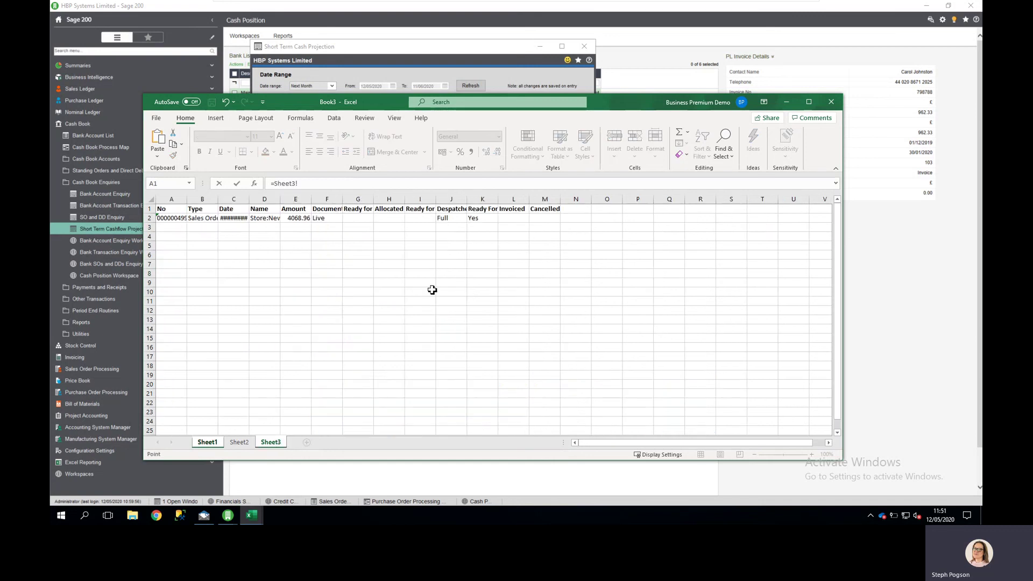
{"action": "left_click", "coordinate": [296, 219]}
{"action": "key", "text": "Return"}
- Total the balances in cell D8 with the formula =SUM(B2:B8)
{"action": "left_click", "coordinate": [404, 274]}
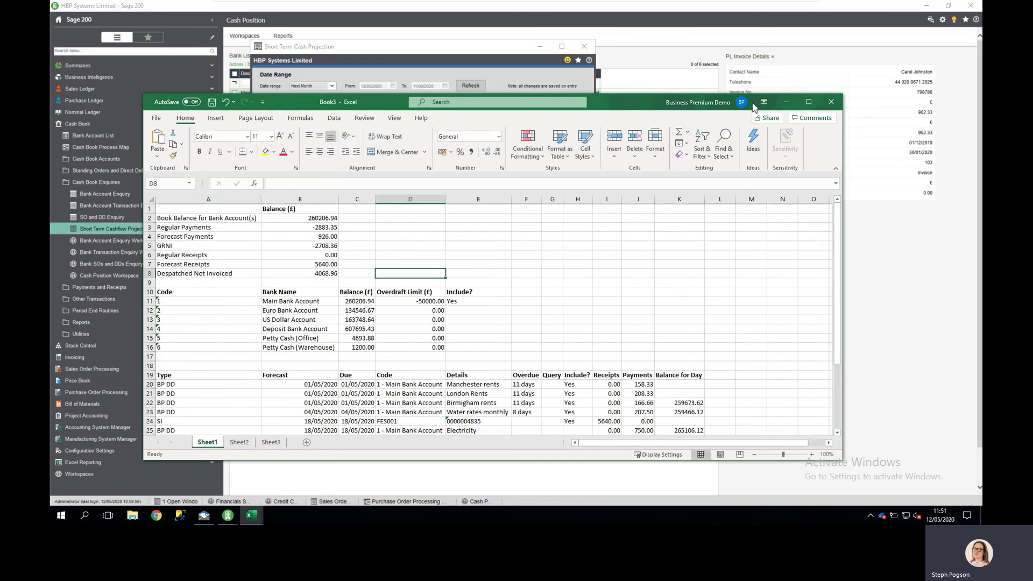
{"action": "left_click", "coordinate": [678, 134]}
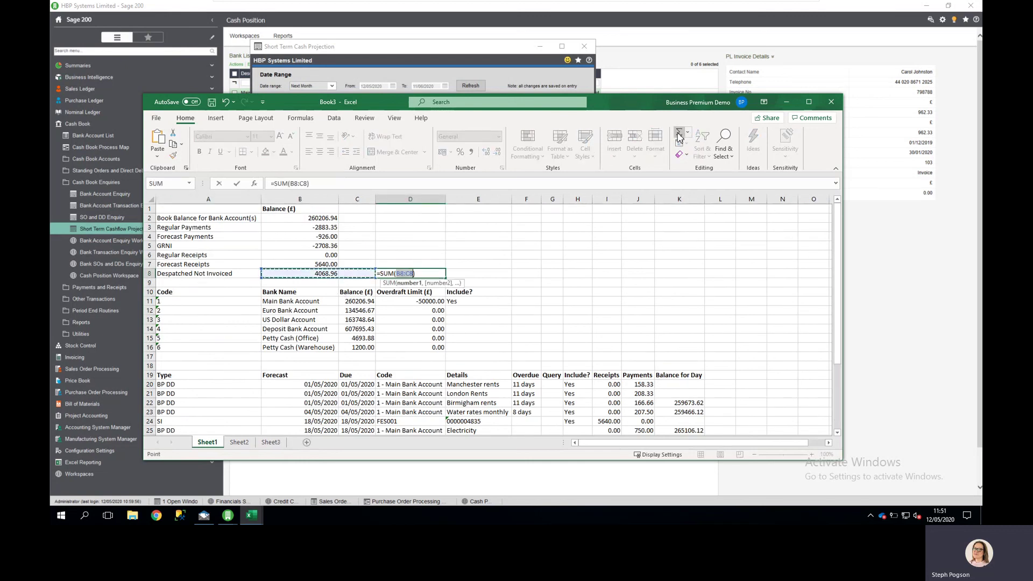
{"action": "left_click", "coordinate": [329, 272]}
{"action": "left_click_drag", "start_coordinate": [338, 273], "coordinate": [340, 212]}
{"action": "key", "text": "Return"}
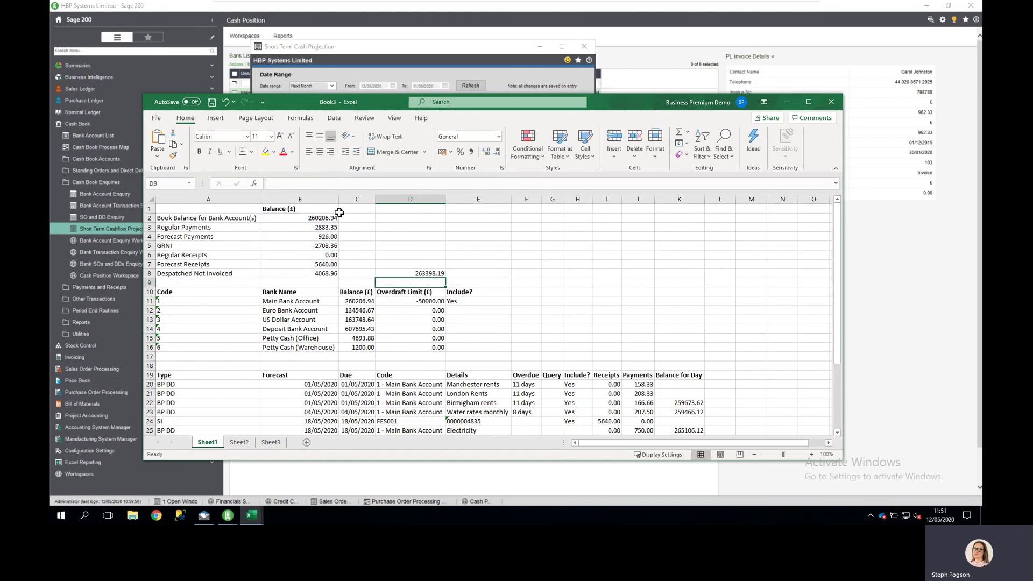
{"action": "left_click", "coordinate": [413, 274]}
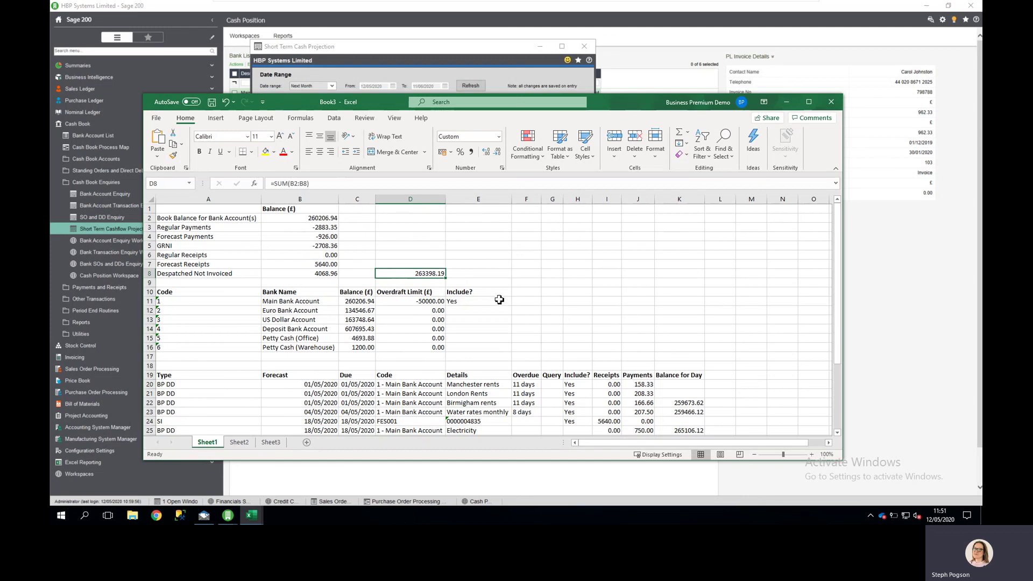